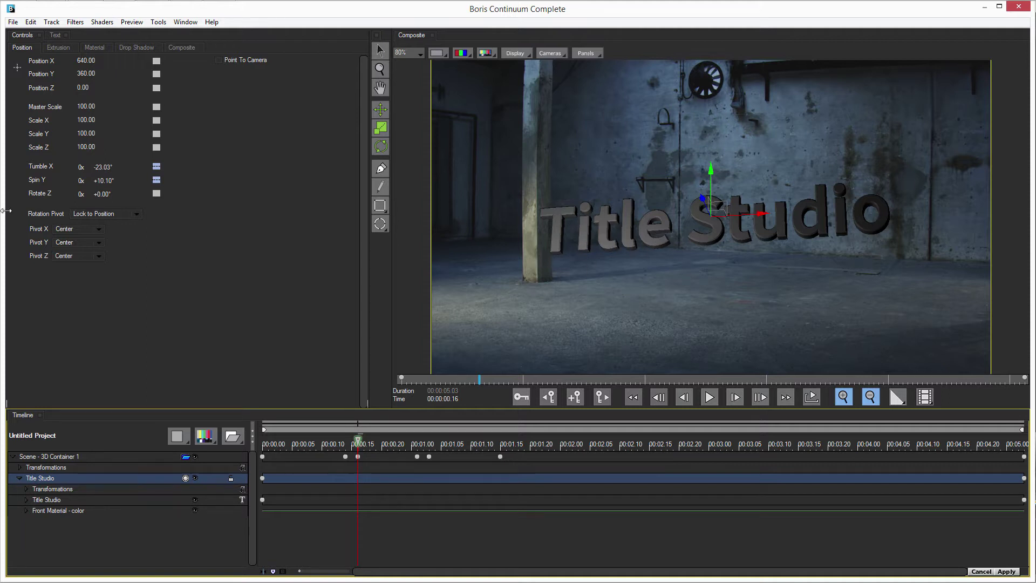
- Set the Title Studio text's extrusion to 0.79
left_click(60, 48)
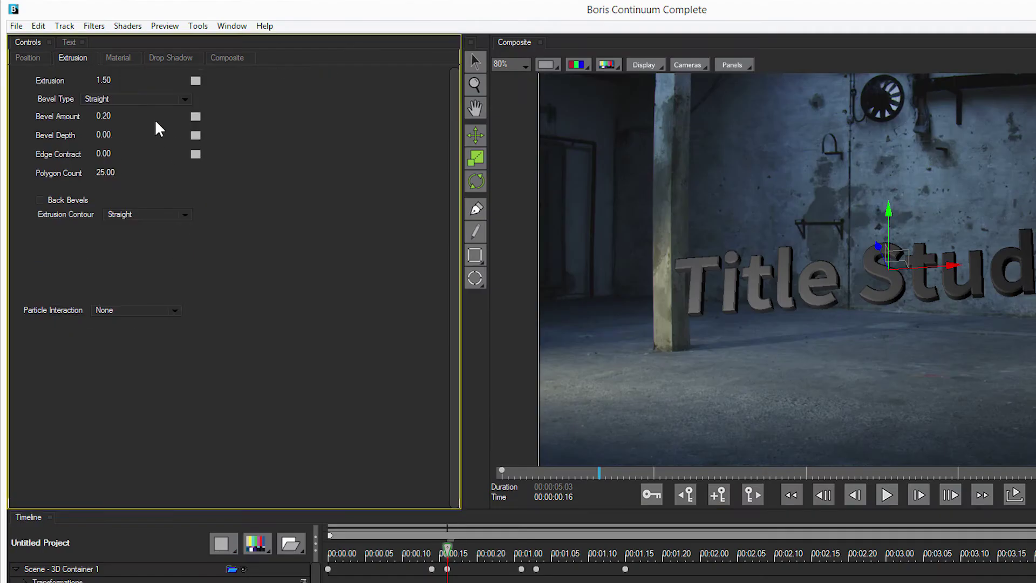
scroll(100, 80, "up", 1)
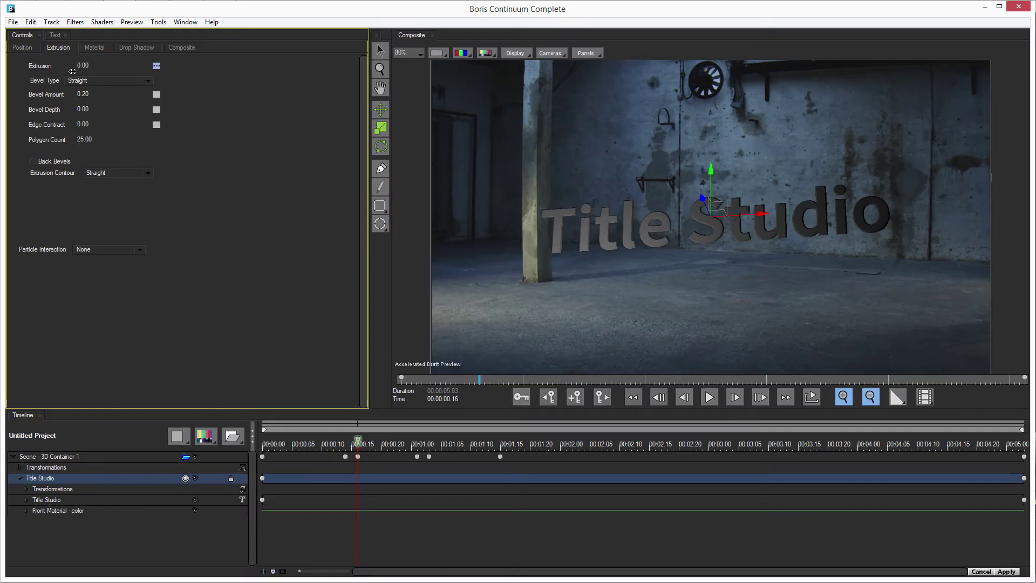
mouse_move(74, 71)
left_mouse_down()
mouse_move(95, 70)
mouse_move(70, 72)
left_mouse_up()
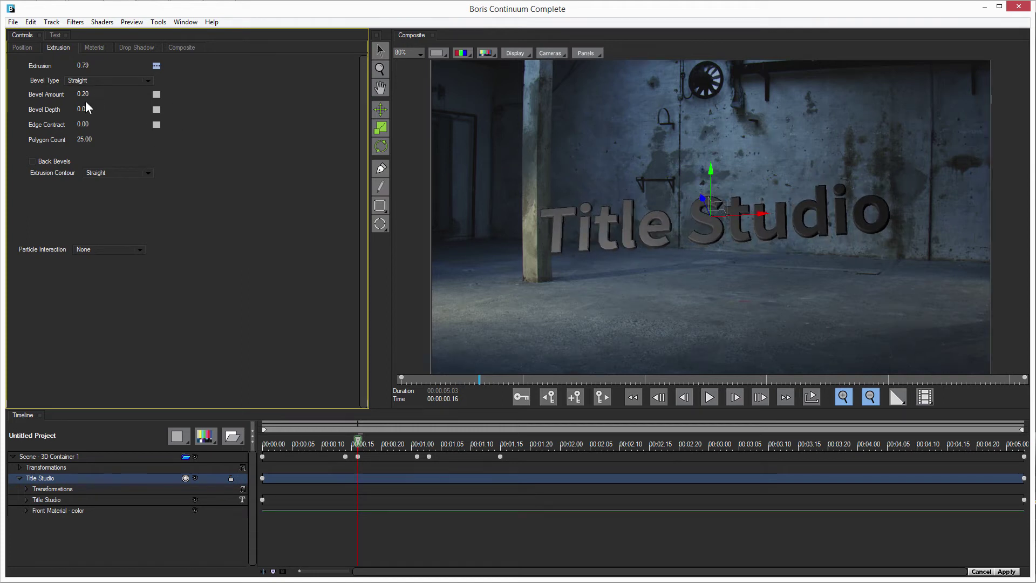
- Try the Convex, Concave and Custom bevel types on the title text and restore Straight
left_click(107, 79)
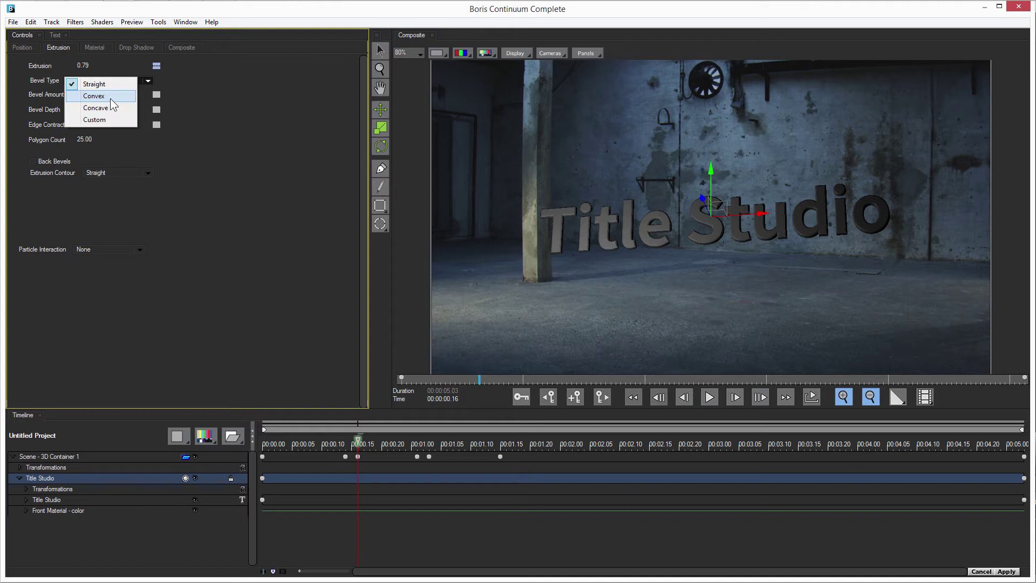
left_click(113, 96)
left_click(129, 82)
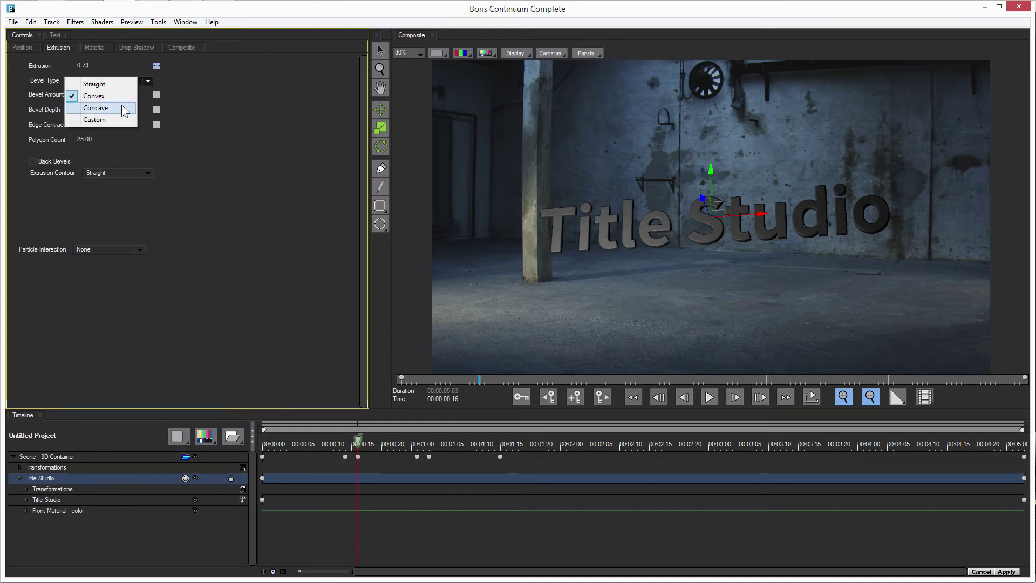
left_click(121, 104)
left_click(123, 80)
left_click(123, 106)
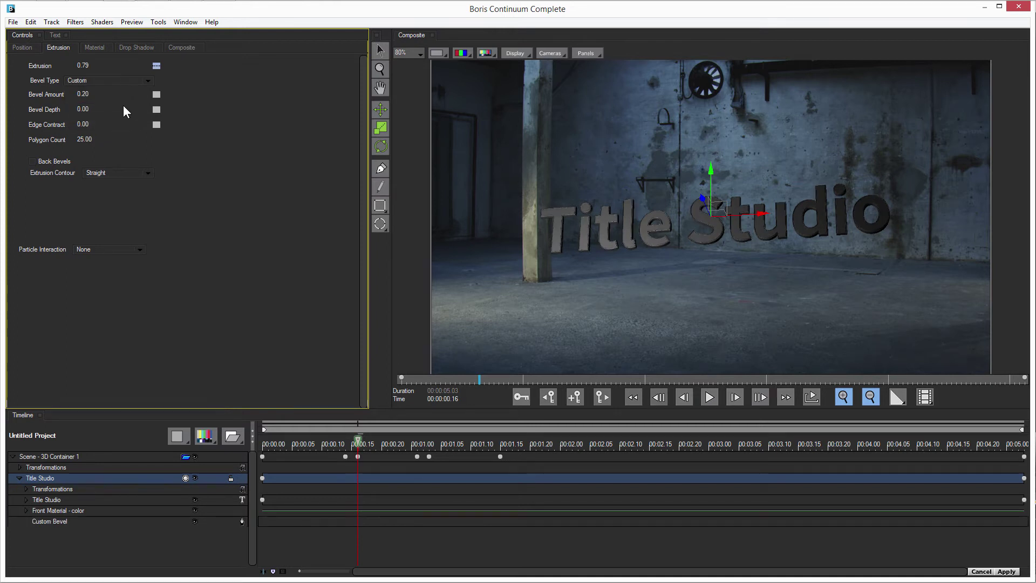
left_click(108, 80)
left_click(103, 90)
- Set the title text's bevel amount to 0.05 and its bevel depth to 0.04
left_click_drag(84, 97, 78, 101)
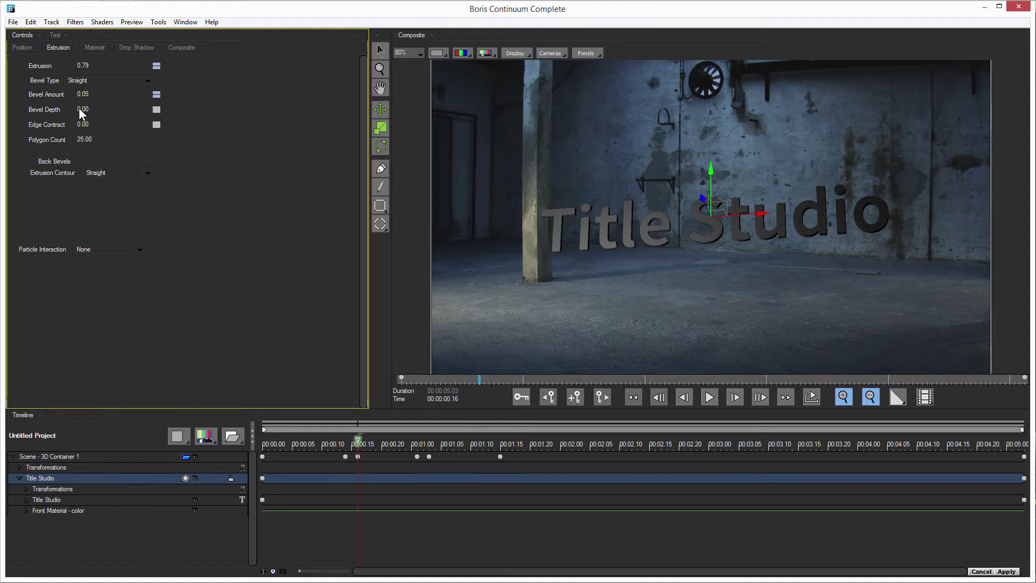
left_click_drag(82, 114, 84, 112)
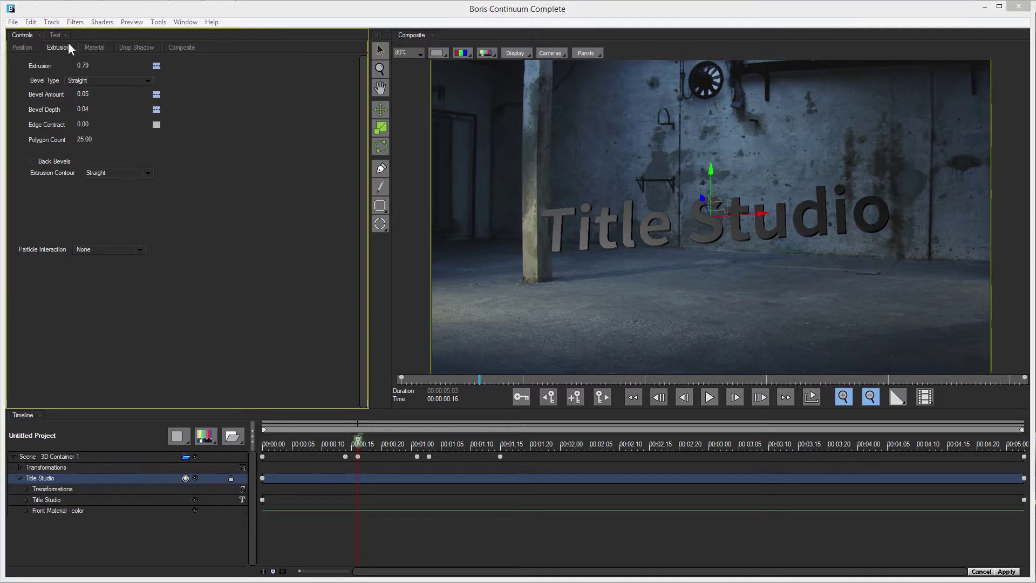
- Save the title's current extrusion settings as a new extrusion style named Simple Starting Point
left_click(161, 23)
mouse_move(185, 22)
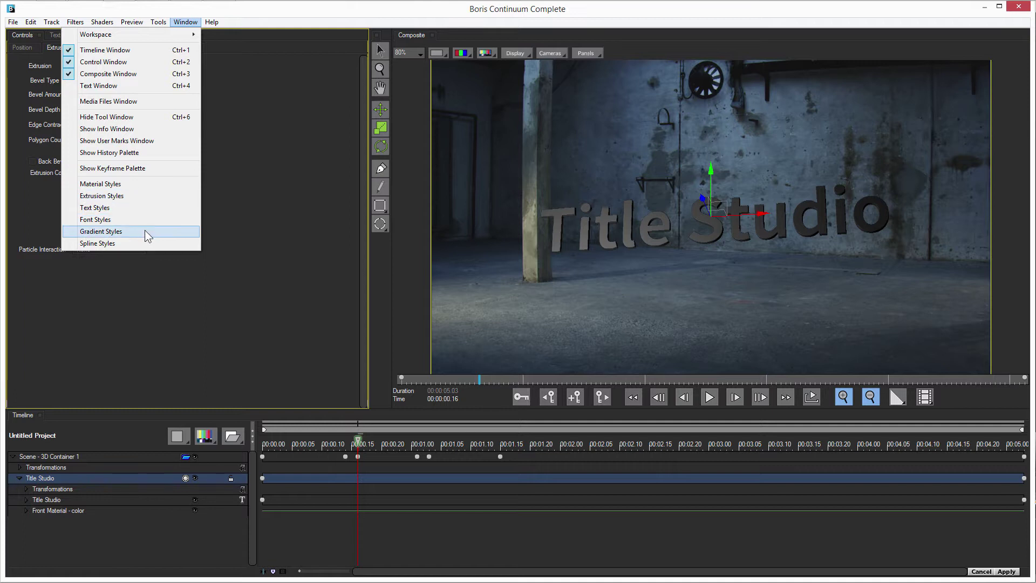
left_click(135, 200)
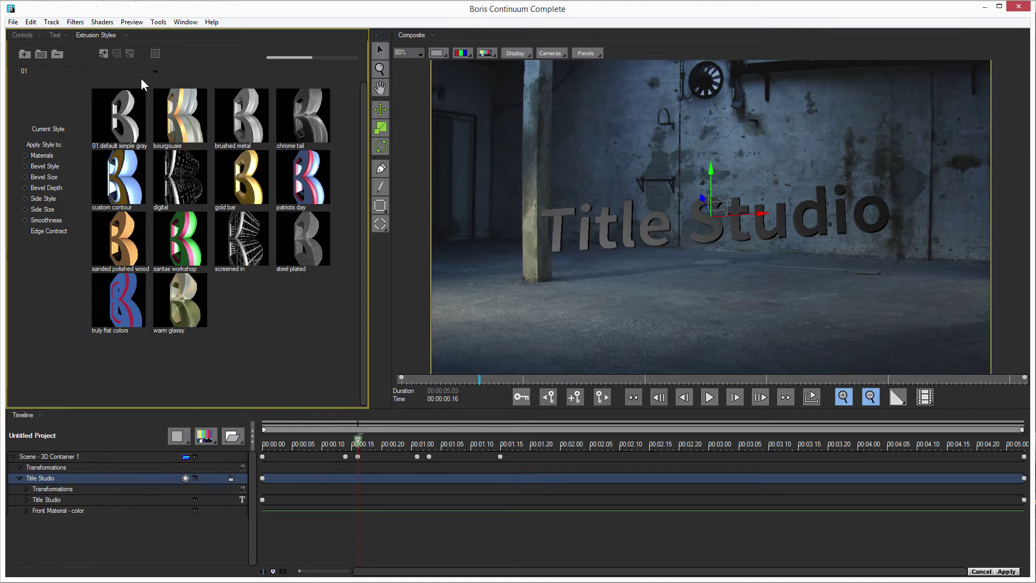
left_click(102, 53)
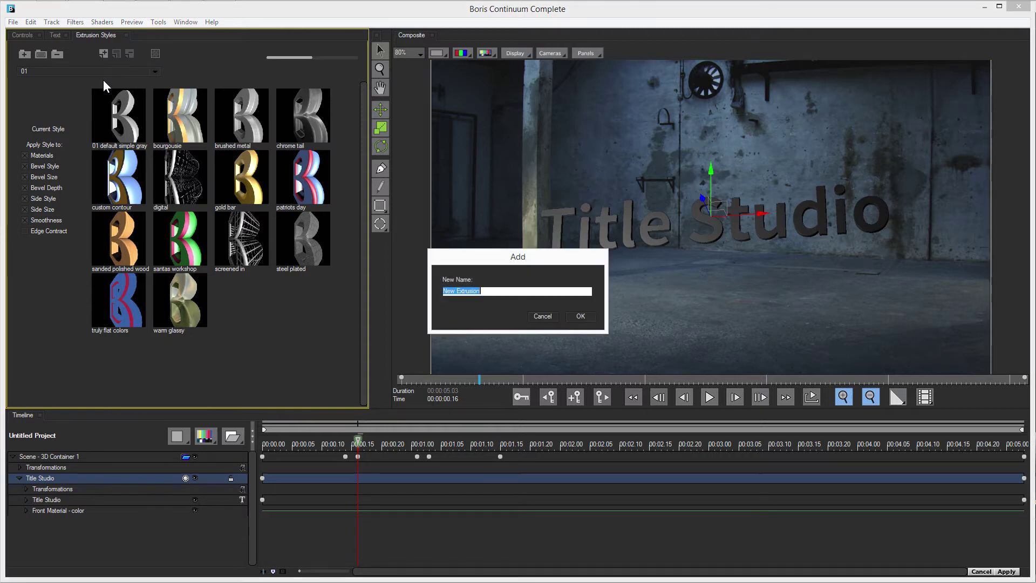
type("Simple S")
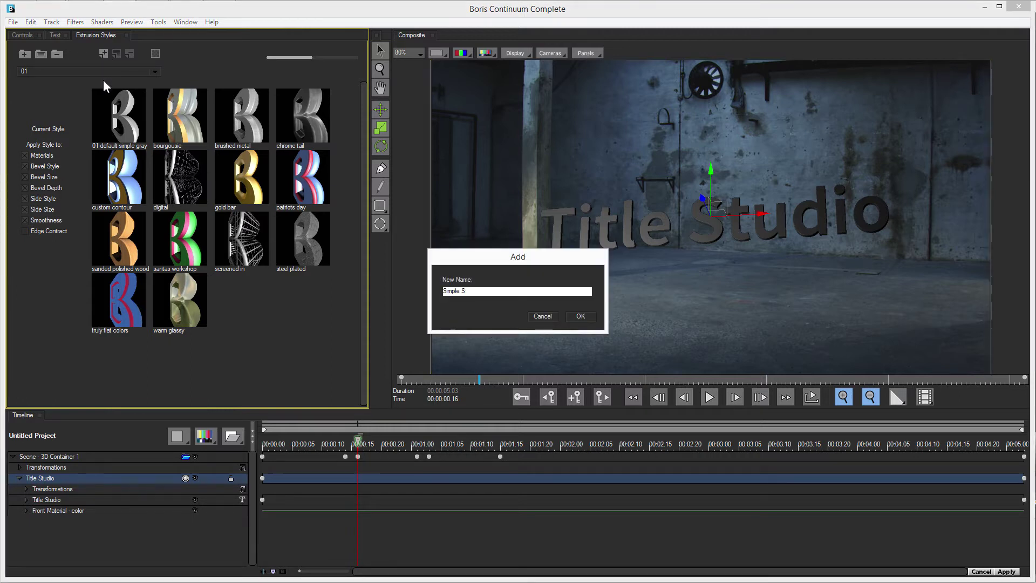
type("tarting Point")
key("Return")
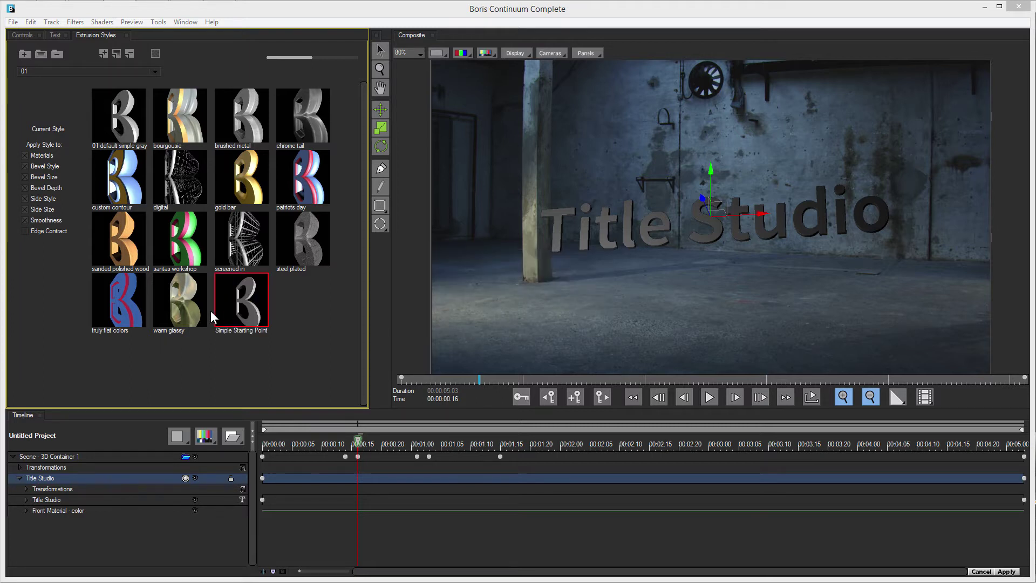
- Try preset extrusion styles such as screened in, santas workshop and truly flat colors, and reapply the Simple Starting Point style
left_click(247, 248)
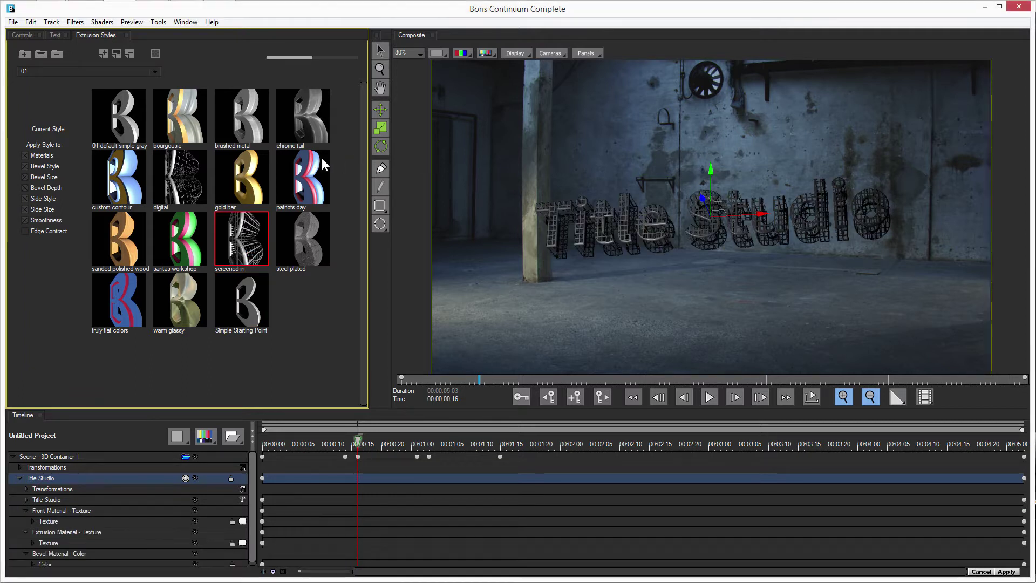
left_click(312, 190)
left_click(260, 115)
left_click(242, 178)
left_click(221, 257)
left_click(184, 268)
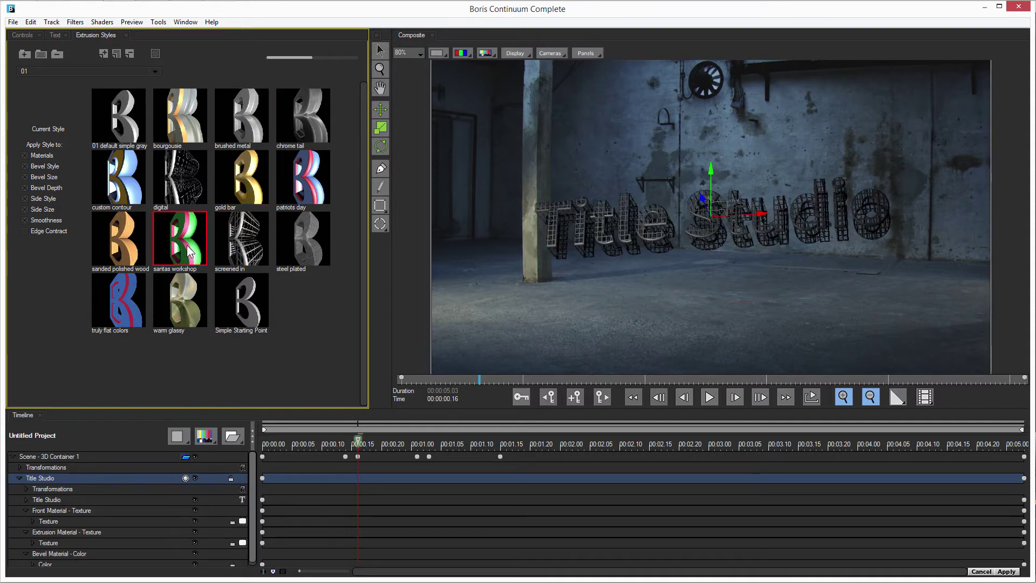
left_click(135, 253)
left_click(137, 309)
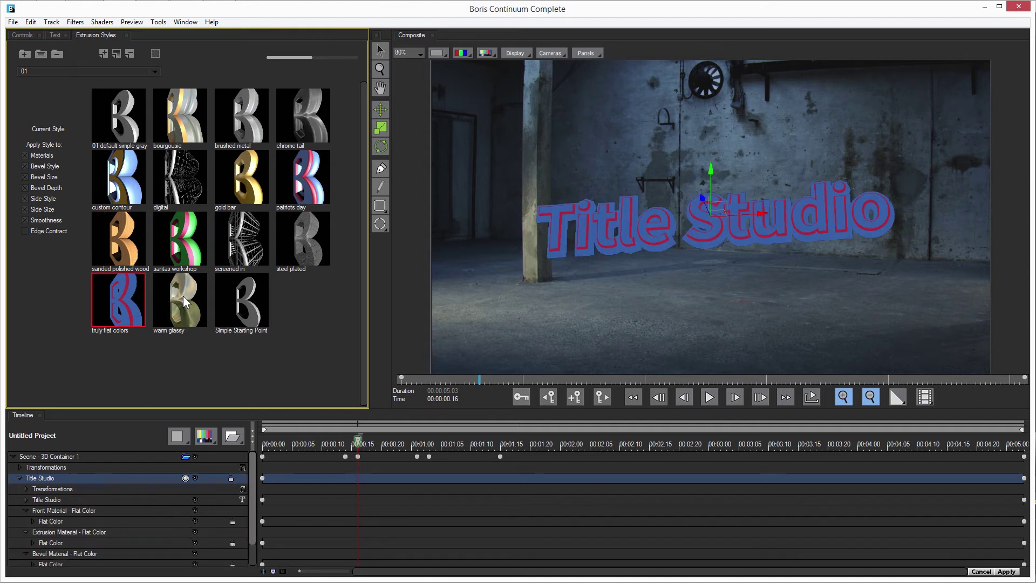
left_click(182, 295)
left_click(246, 309)
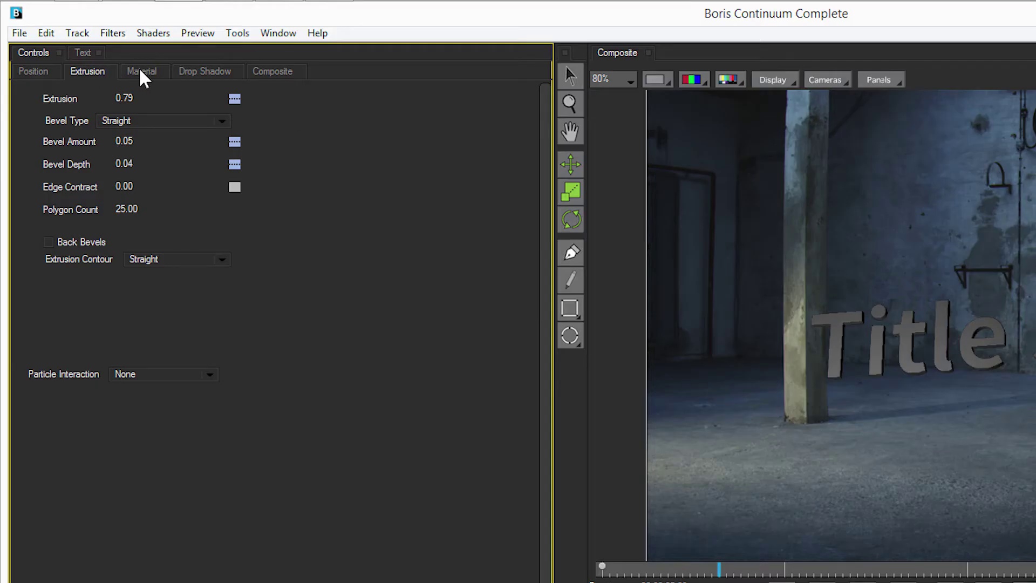
- Set the title text to use 2 applied materials
left_click(143, 73)
left_click(132, 63)
left_click(164, 107)
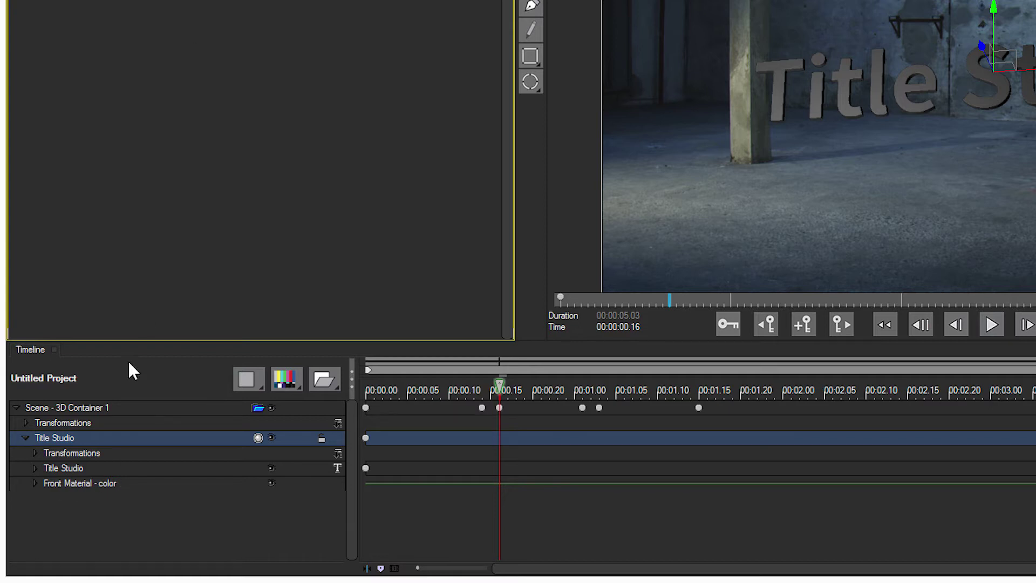
left_click(183, 88)
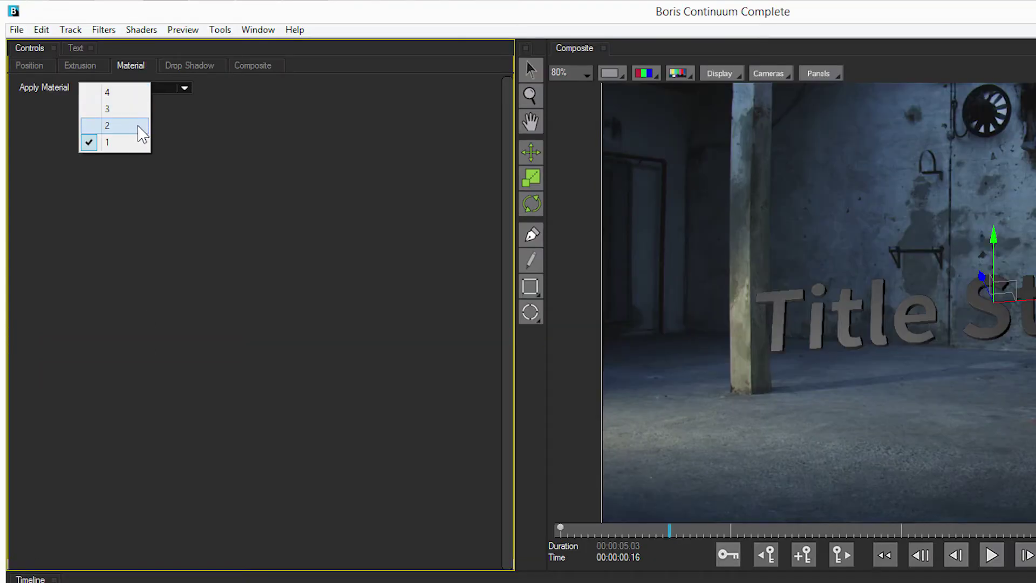
left_click(139, 126)
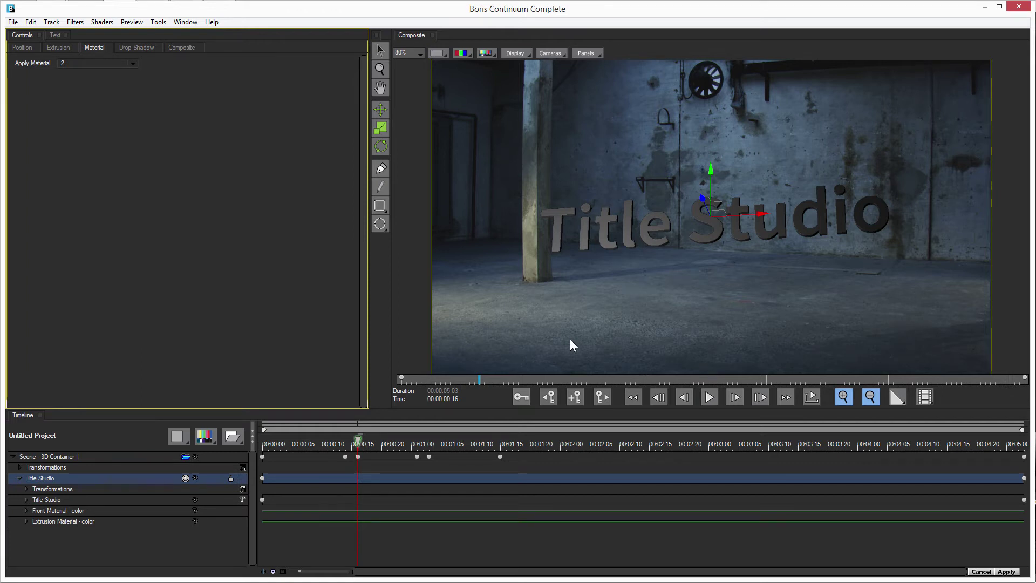
- Try 4 applied materials on the title text and go back to 2
left_click(86, 63)
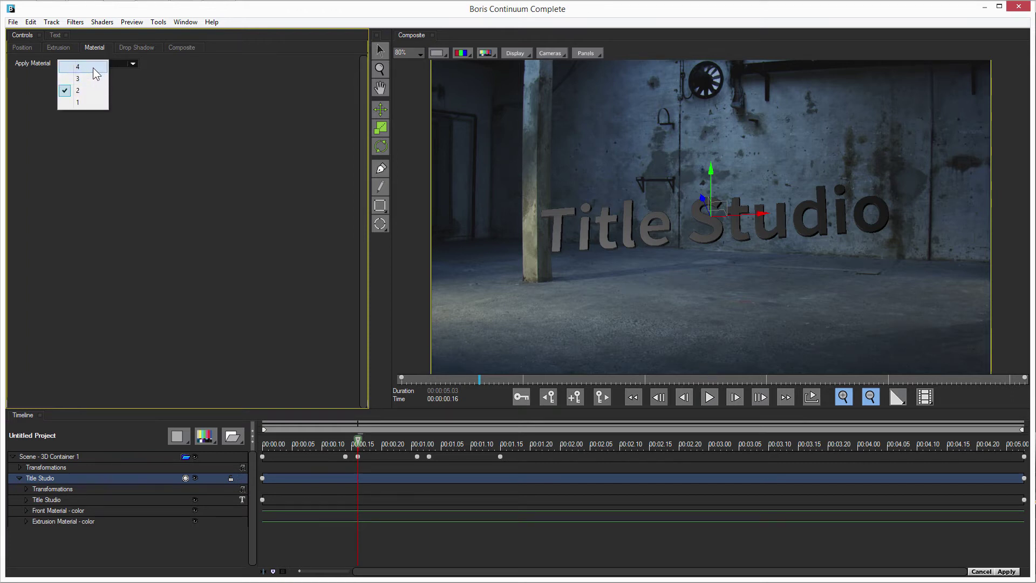
left_click(81, 66)
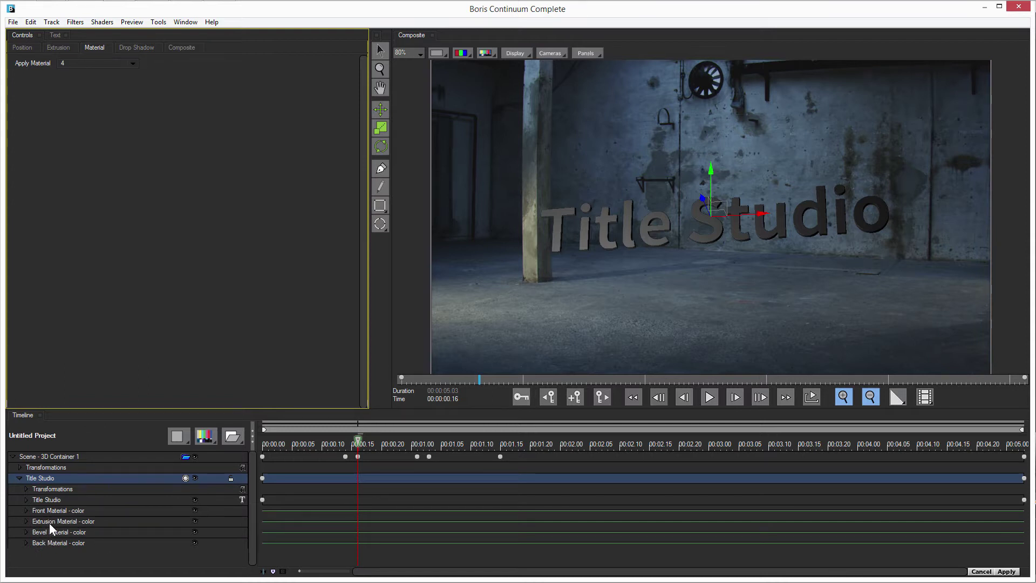
left_click(75, 62)
left_click(96, 91)
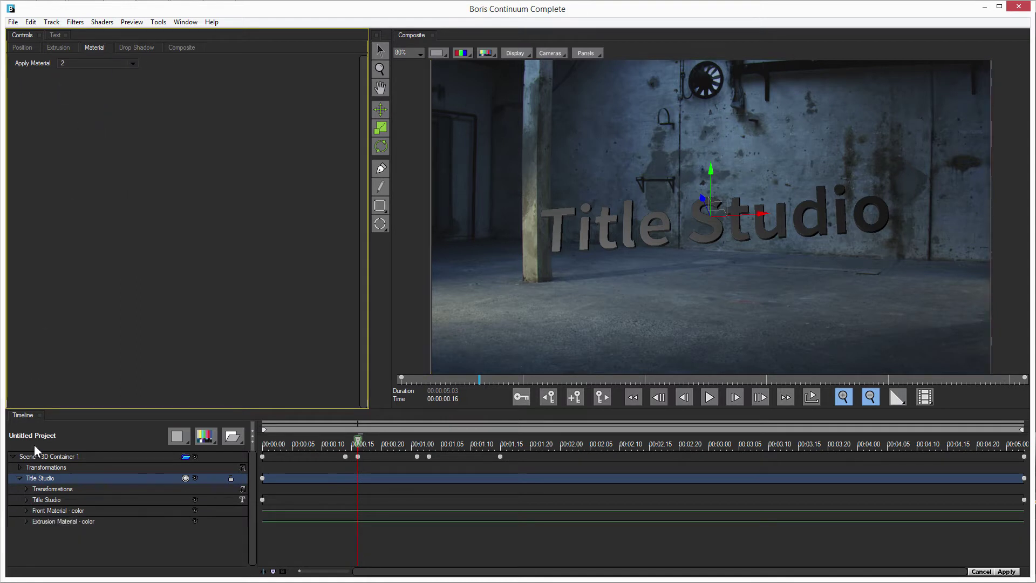
- Increase the title text's extrusion to 2.40
left_click(57, 48)
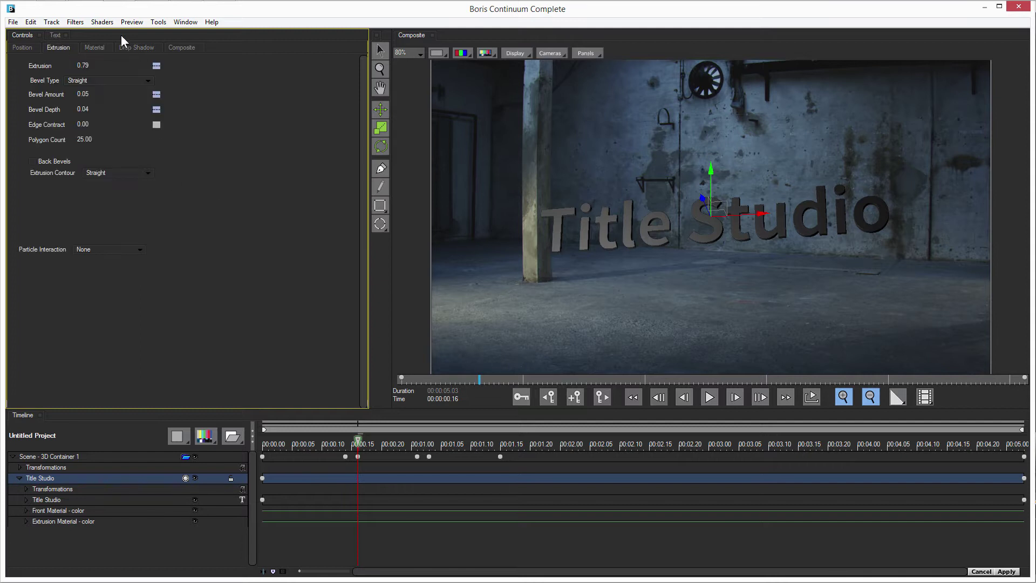
left_click_drag(86, 68, 87, 68)
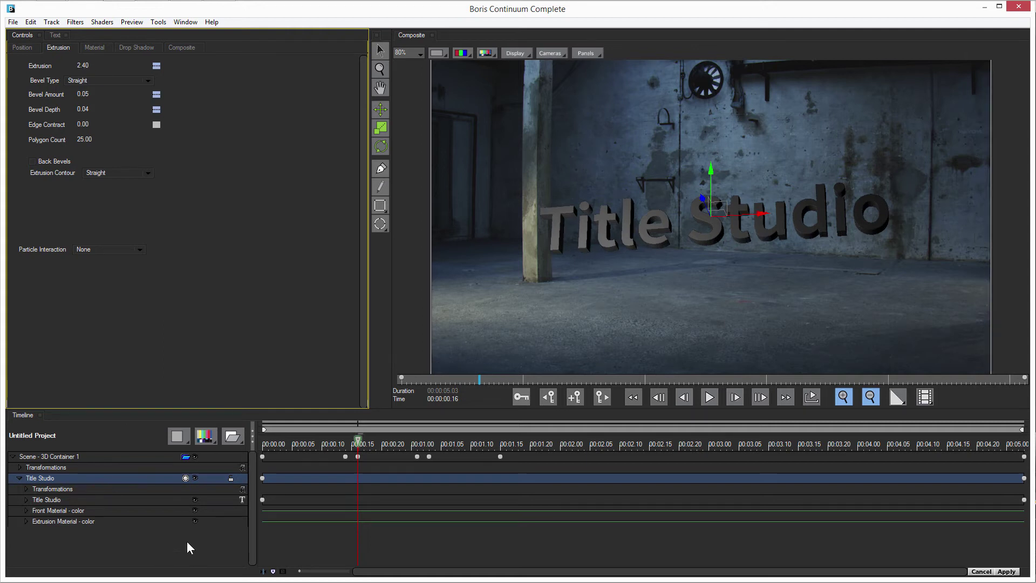
- At time 00:00:00.20, enable the 3D container's third light and set its distance to 0 and Light Y to 331.18
left_click(68, 457)
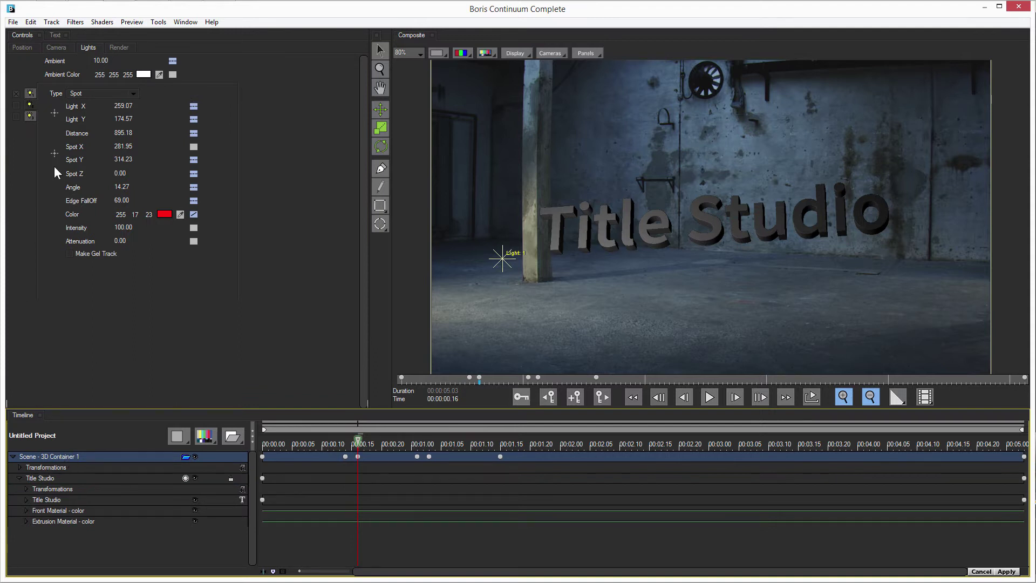
left_click_drag(377, 442, 381, 442)
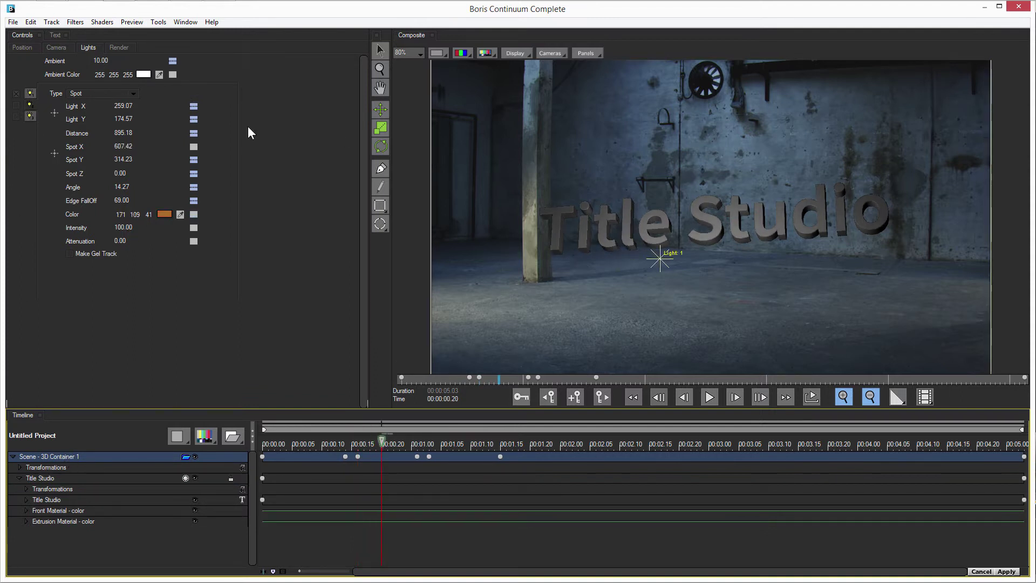
left_click(16, 116)
left_click(31, 116)
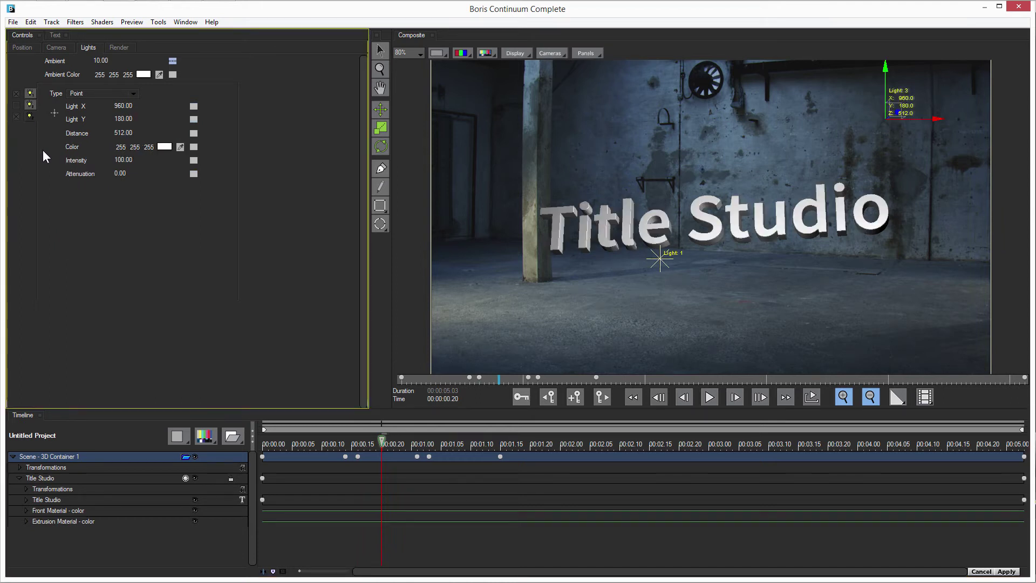
mouse_move(123, 136)
left_mouse_down()
mouse_move(161, 136)
mouse_move(128, 136)
mouse_move(125, 111)
mouse_move(138, 119)
mouse_move(135, 134)
mouse_move(140, 128)
mouse_move(127, 132)
left_mouse_up()
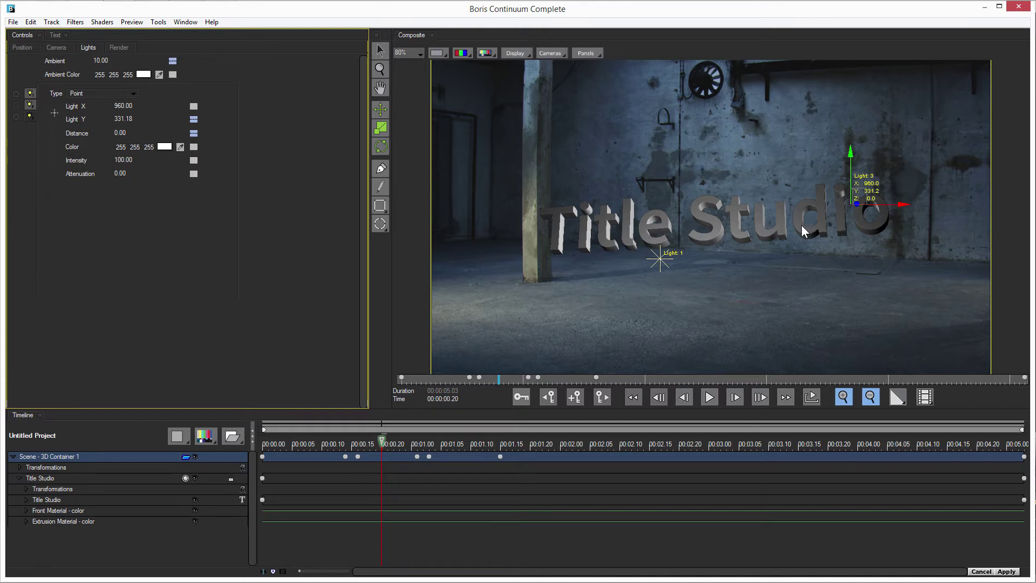
- Change the type of the title's front material to Flat Color
left_click(73, 513)
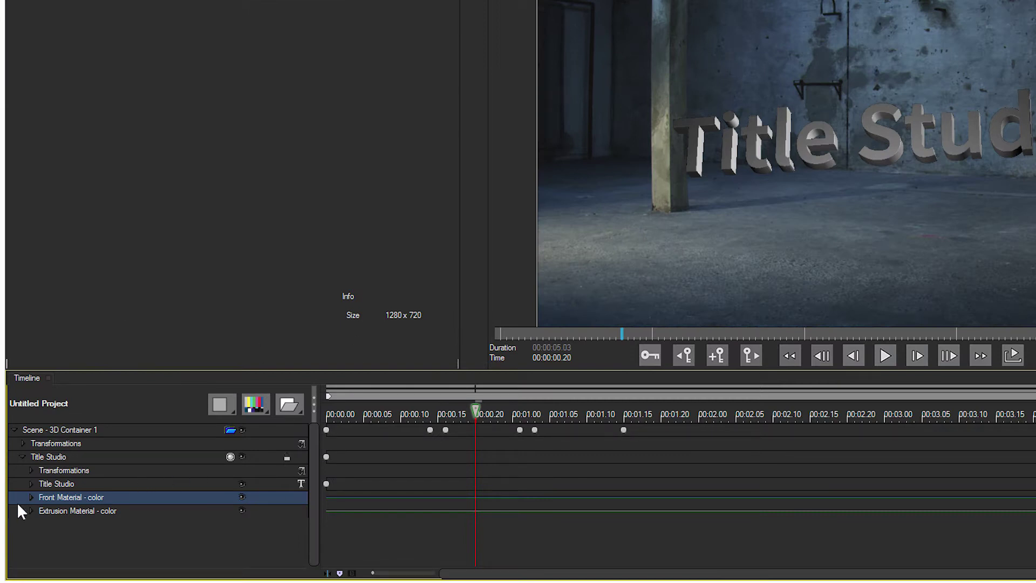
left_click(31, 497)
left_click(65, 511)
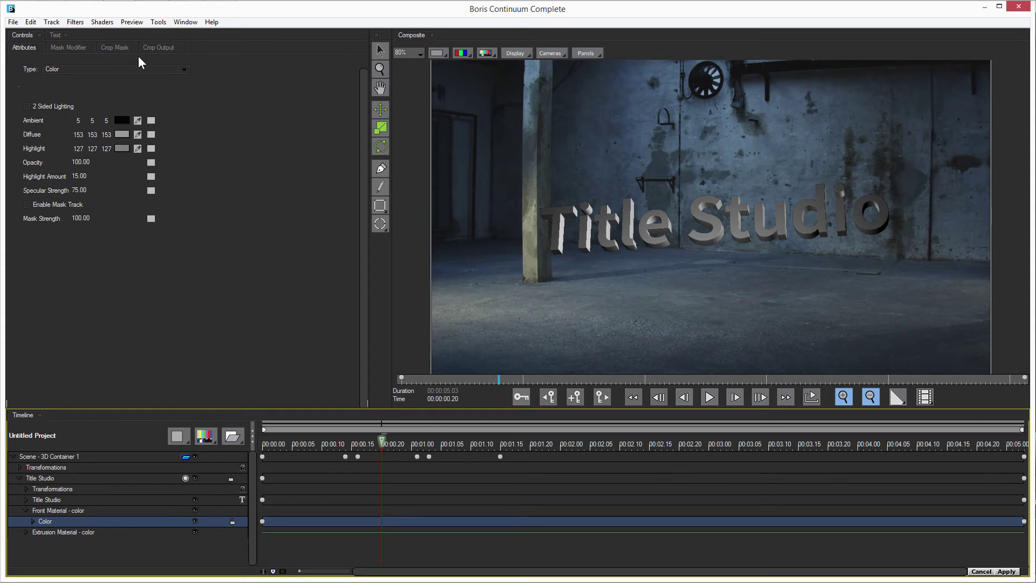
left_click(177, 70)
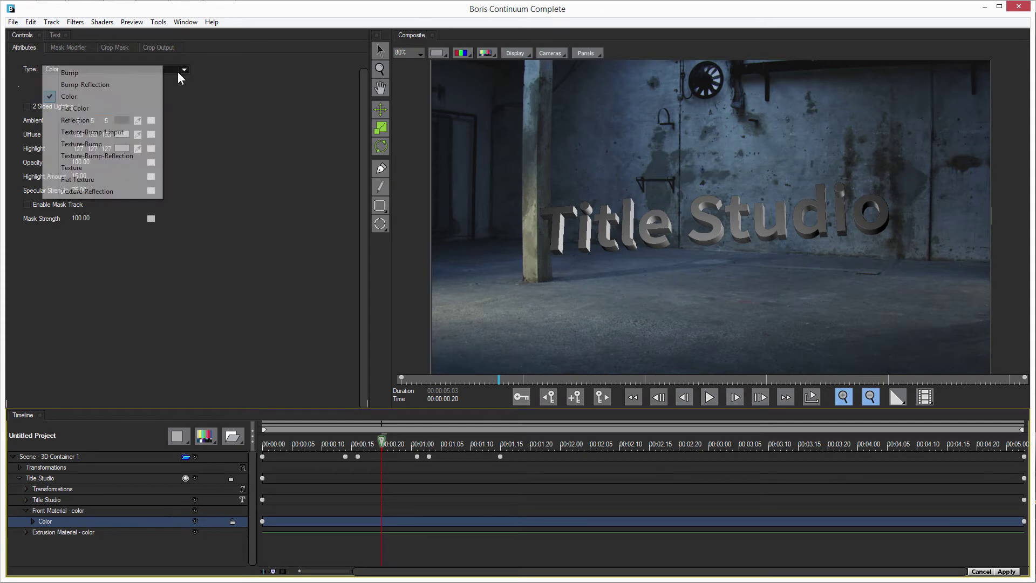
left_click(121, 108)
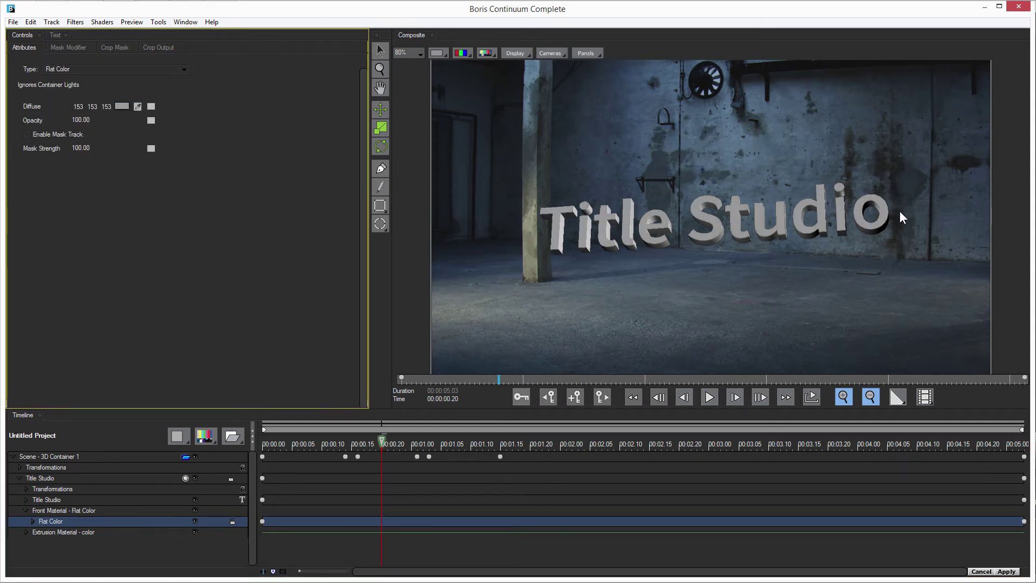
- Try a red diffuse color of 220, 103, 86 on the flat front material, and switch it to white
left_click(122, 106)
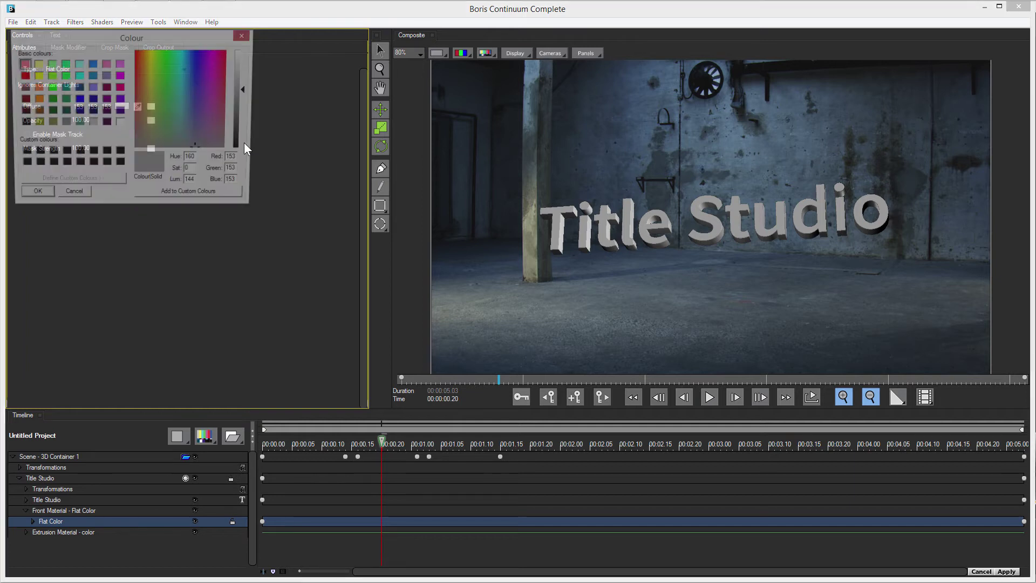
left_click_drag(144, 102, 137, 83)
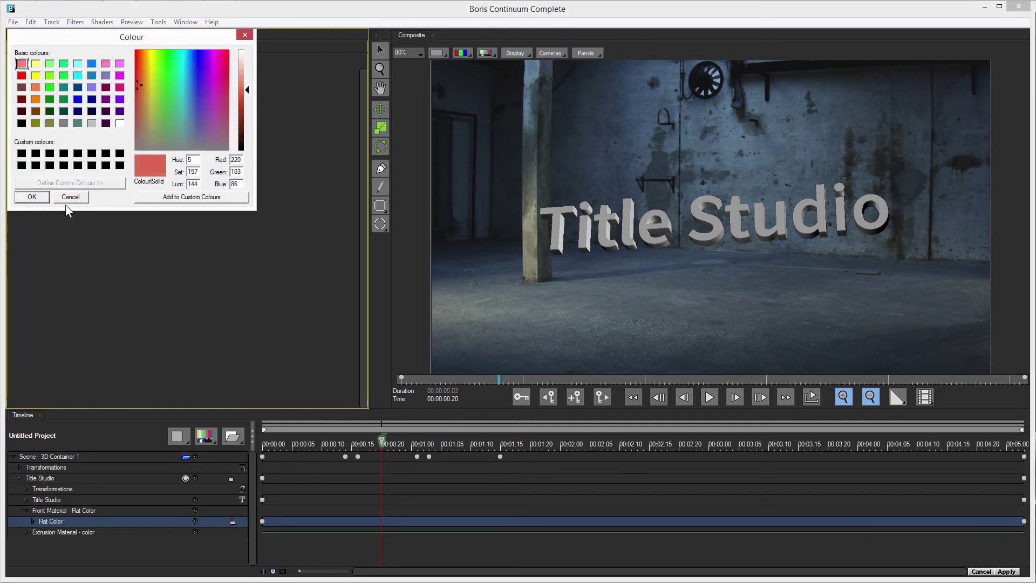
left_click(32, 196)
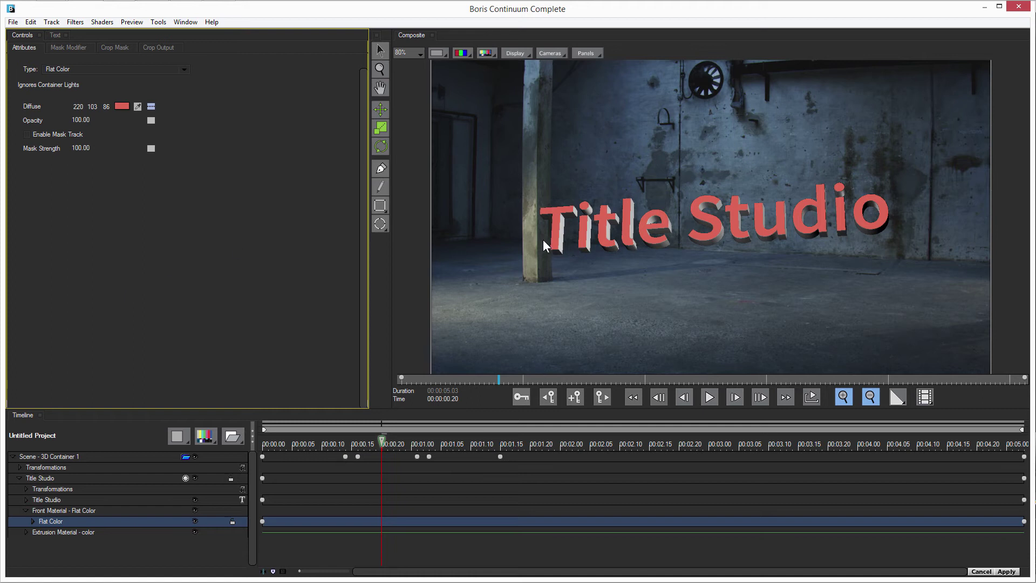
left_click(122, 107)
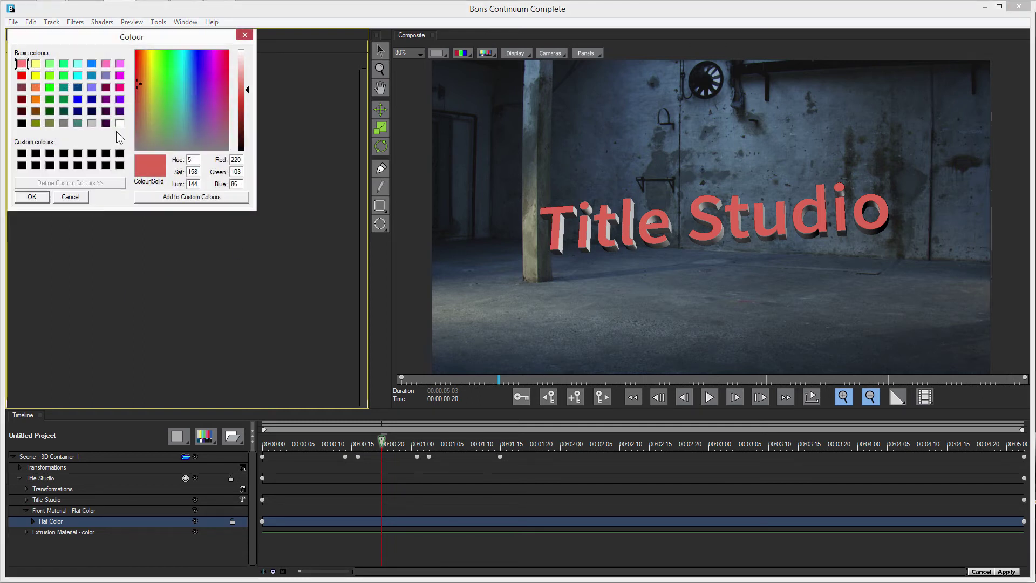
left_click(120, 123)
left_click(31, 197)
- Change the front material's type to Color and set its diffuse color to pale yellow 255, 245, 179
left_click(87, 70)
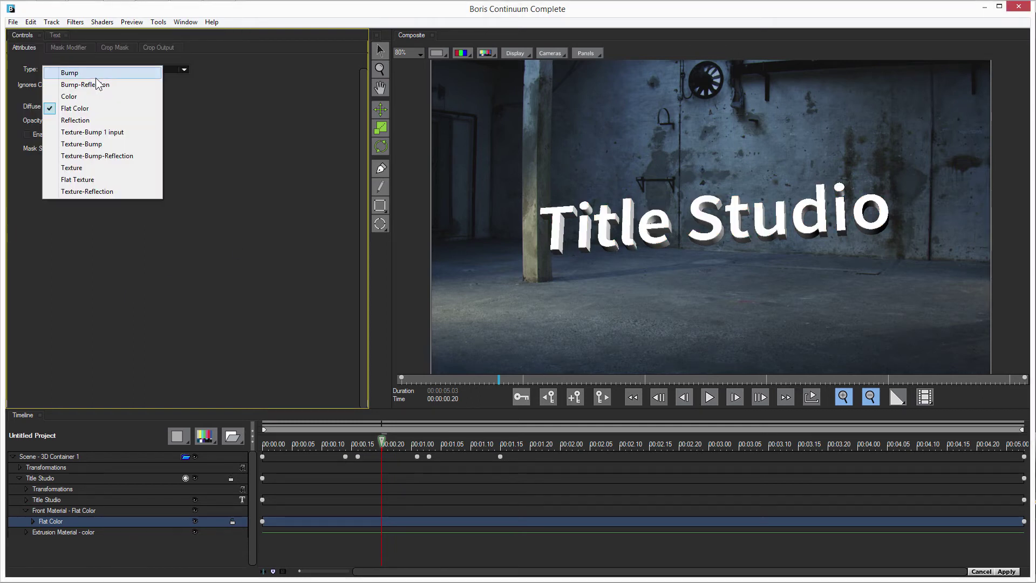
left_click(104, 99)
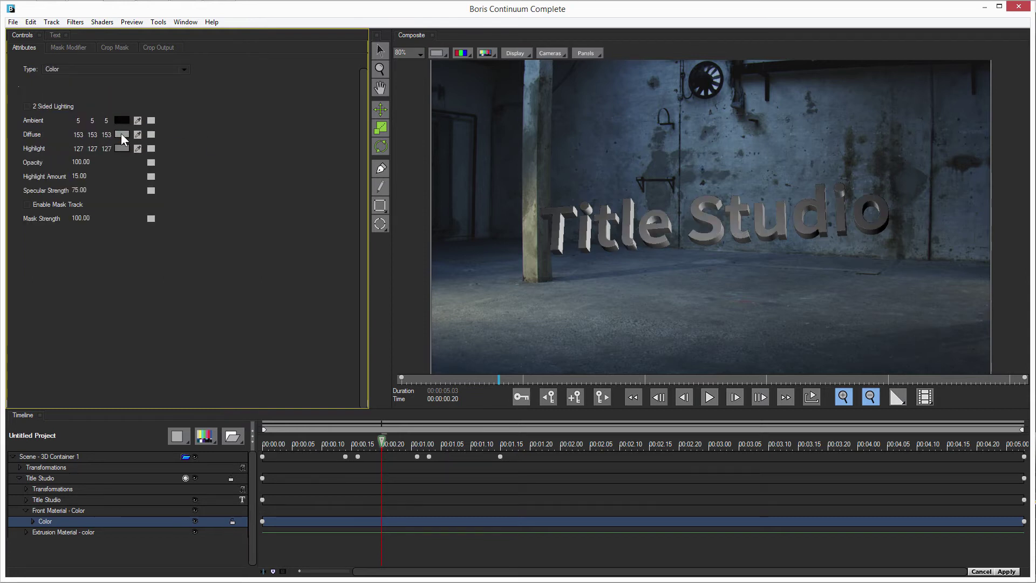
left_click(122, 134)
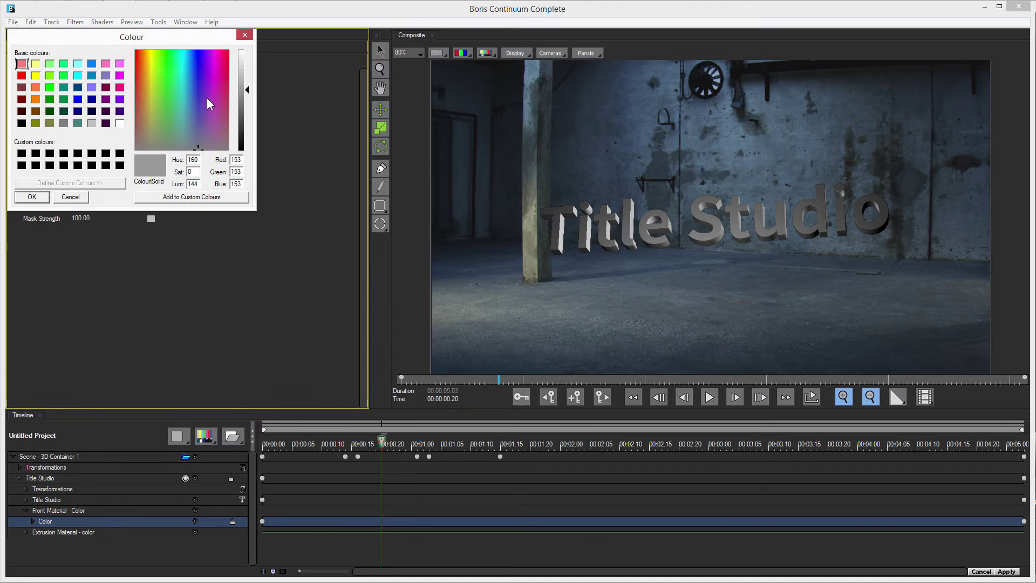
left_click_drag(147, 70, 148, 49)
left_click(244, 76)
left_click_drag(244, 74, 244, 62)
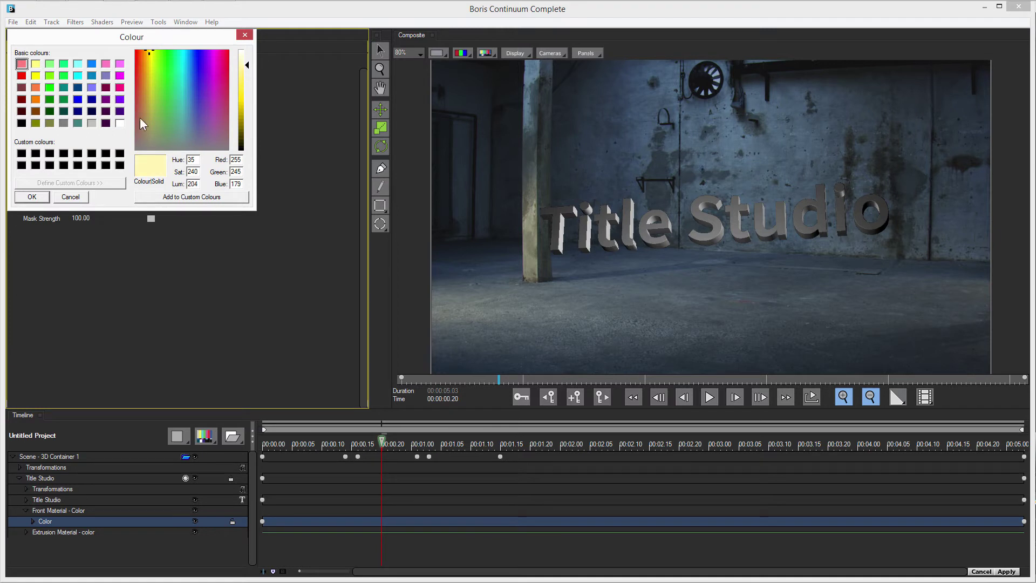
left_click(32, 197)
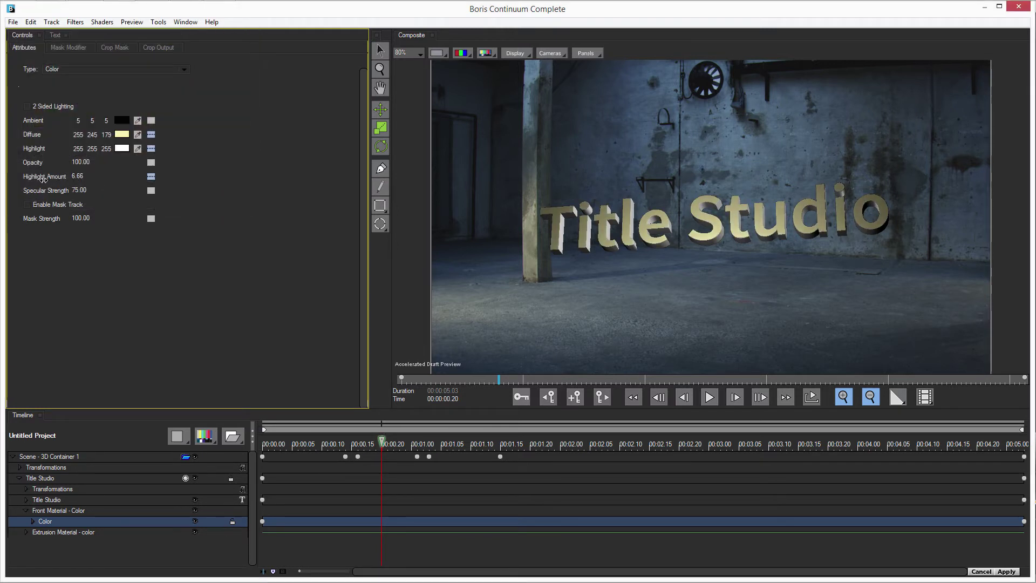
- Set the front material's highlight color to white, Highlight Amount to 2.89 and Specular Strength to 66
mouse_move(40, 179)
left_mouse_down()
mouse_move(83, 178)
mouse_move(5, 191)
mouse_move(164, 185)
left_mouse_up()
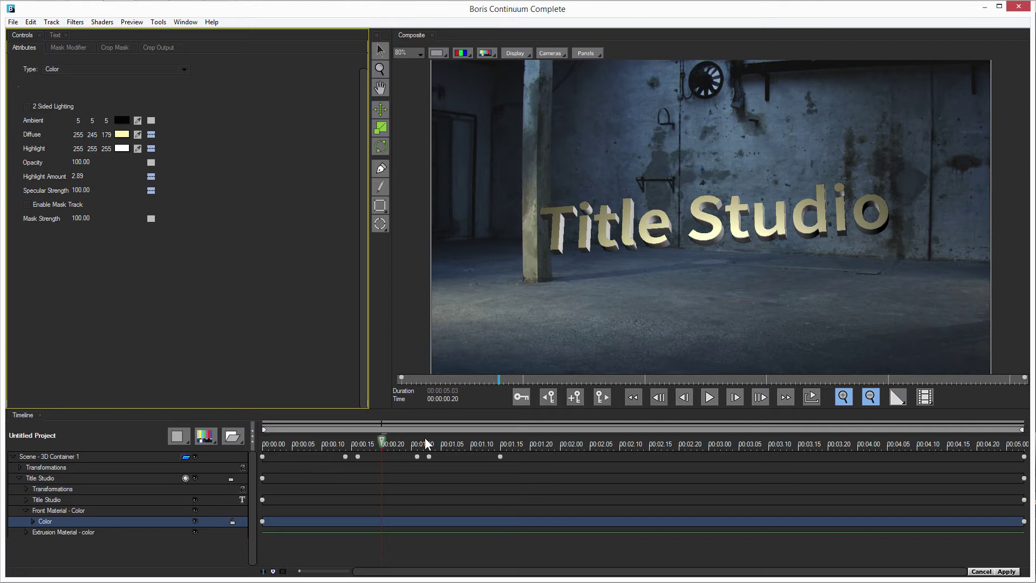
mouse_move(380, 439)
left_mouse_down()
mouse_move(316, 440)
mouse_move(421, 437)
mouse_move(379, 436)
left_mouse_up()
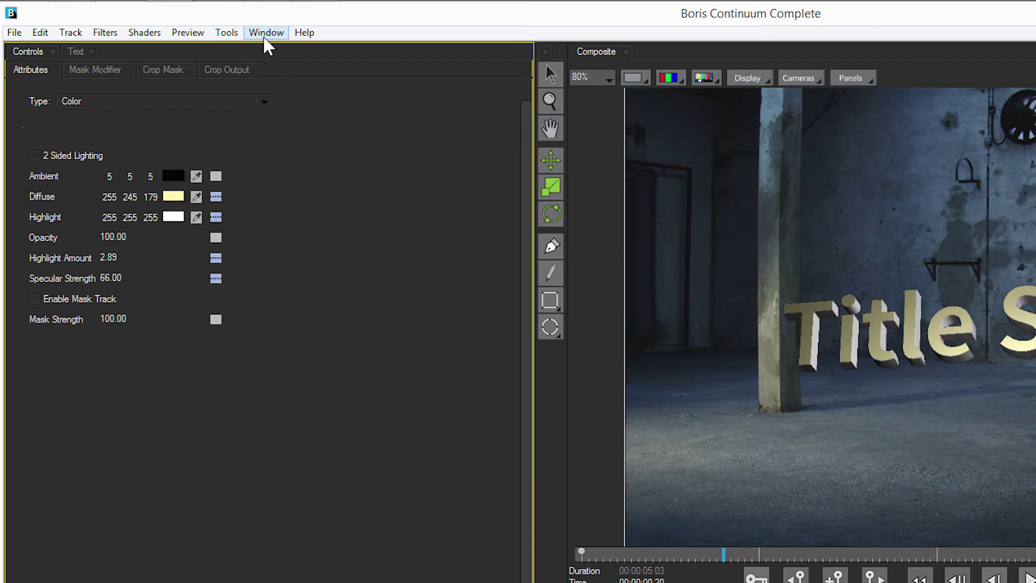
- Try several 01_Metallic material styles on the title's front, including Corroded Metal, Chrome and Polished Silver, and settle on Brushed Gold
left_click(265, 36)
left_click(269, 270)
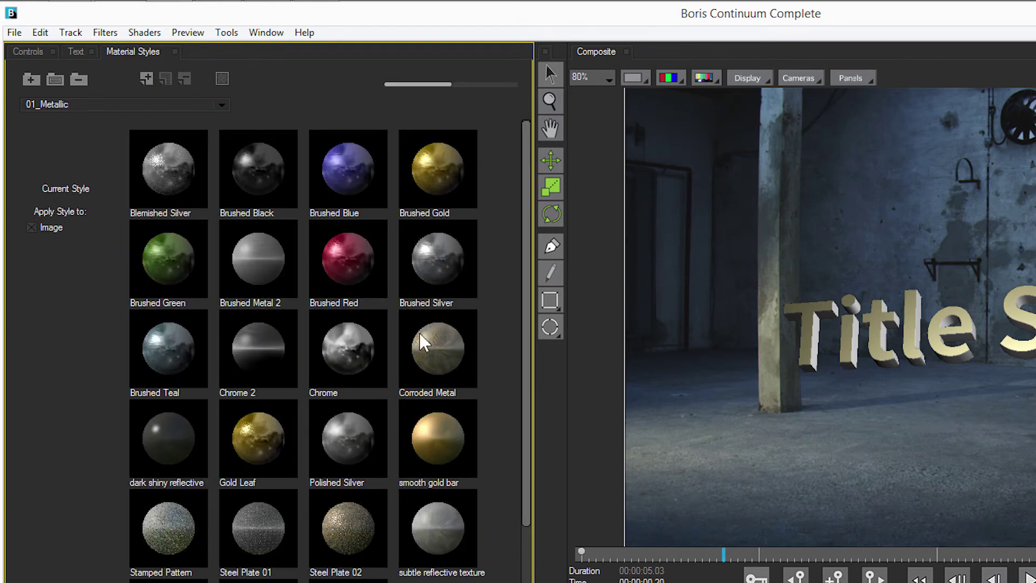
left_click(423, 342)
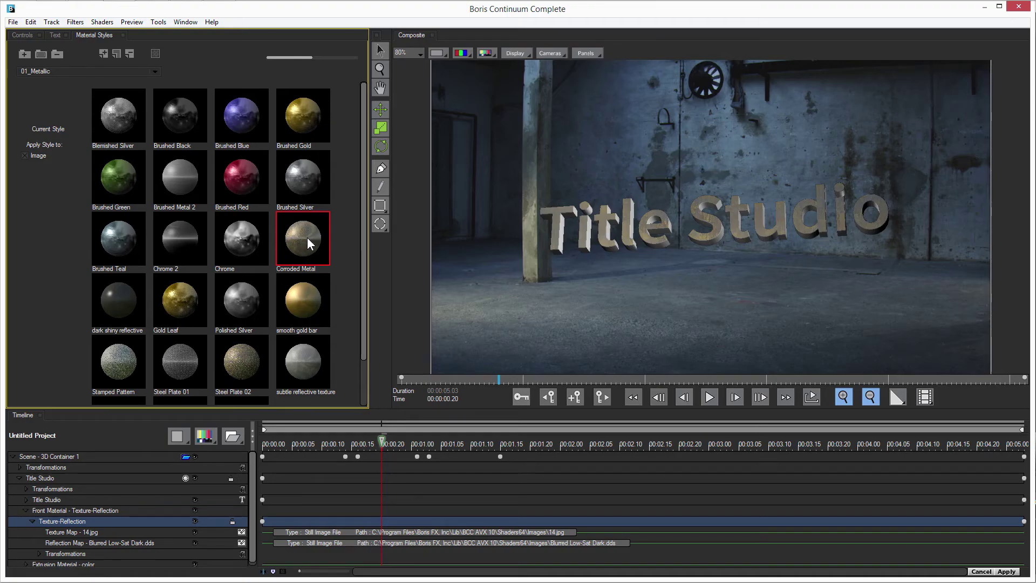
left_click(246, 248)
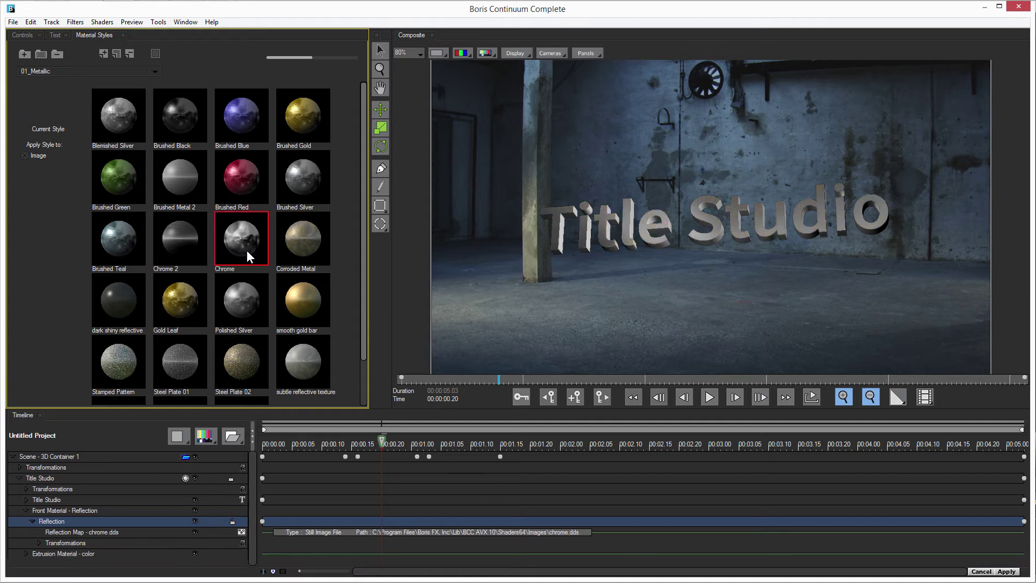
left_click(180, 300)
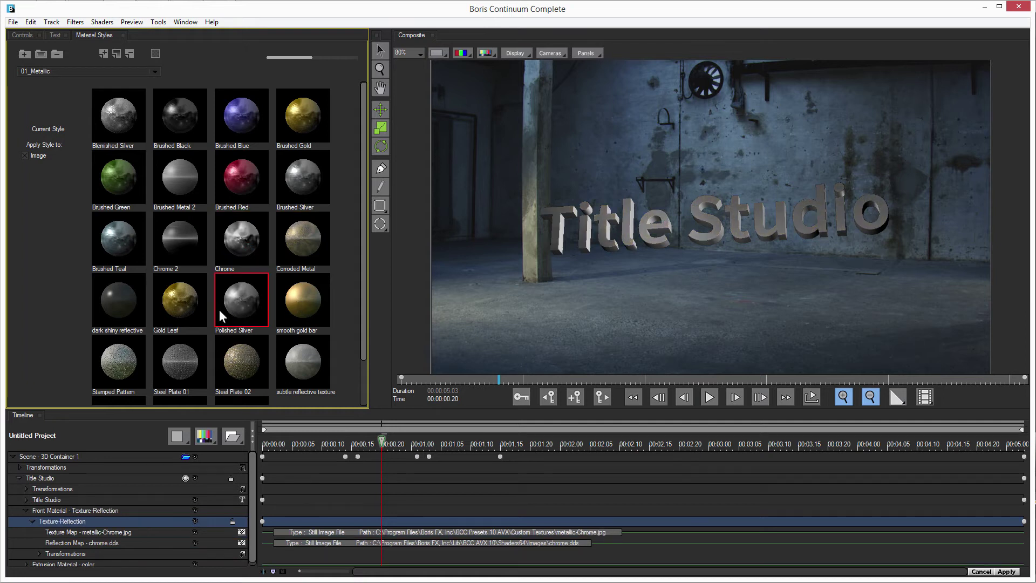
left_click(118, 244)
left_click(296, 125)
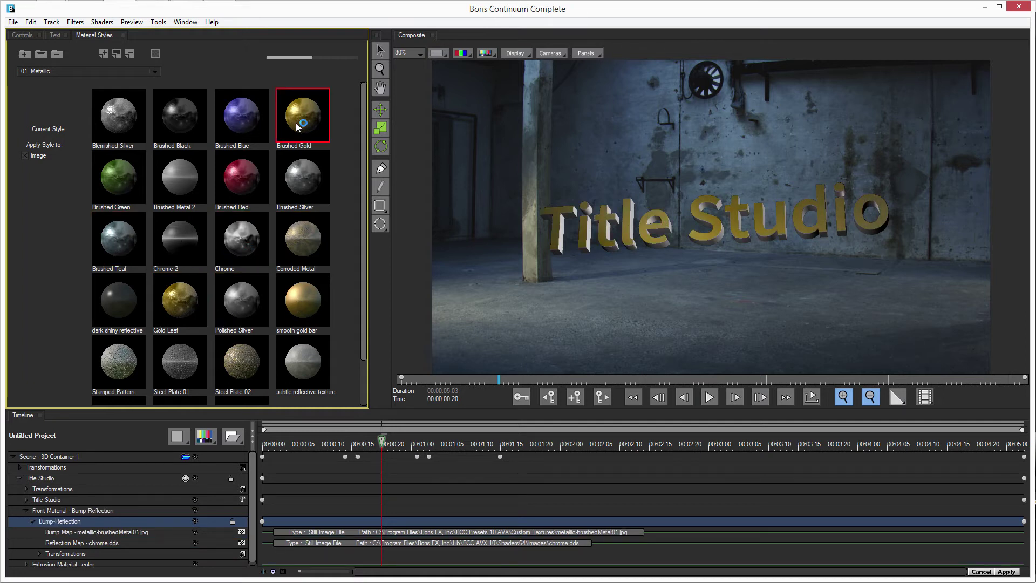
left_click_drag(500, 379, 412, 371)
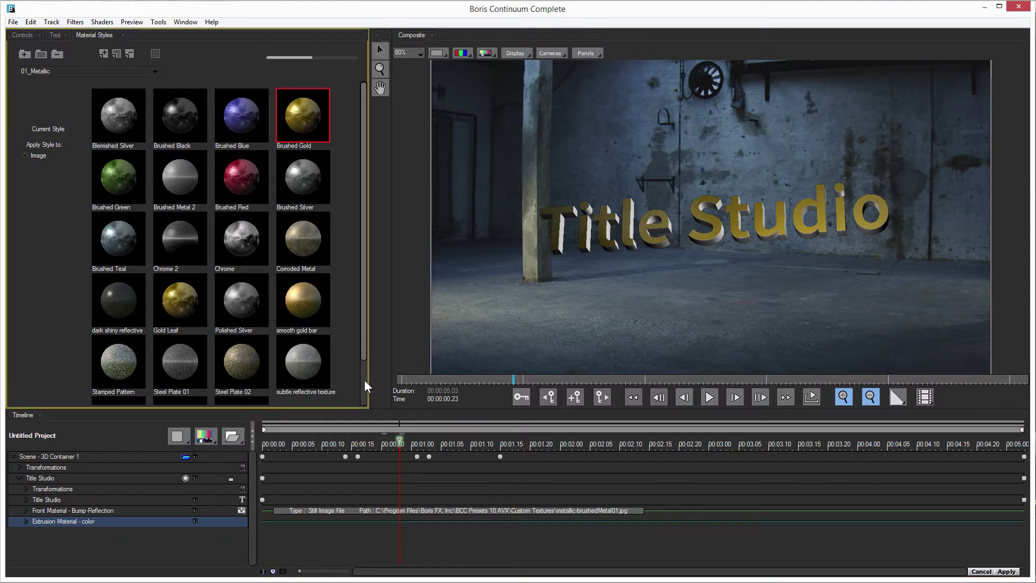
- Try the Stamped Pattern style on the title's extrusion material, and apply subtle reflective texture instead
left_click(364, 380)
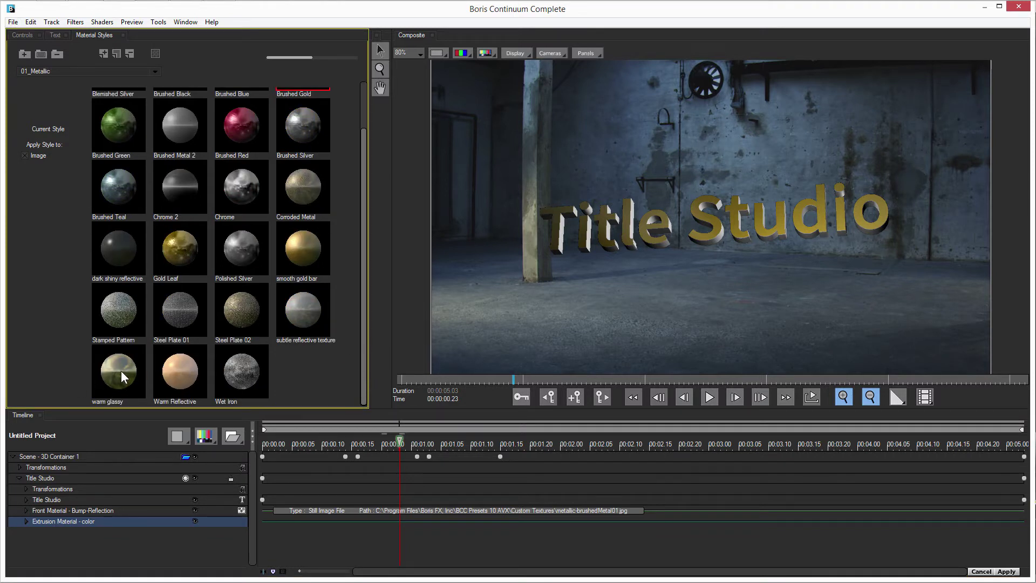
left_click(127, 310)
left_click(314, 315)
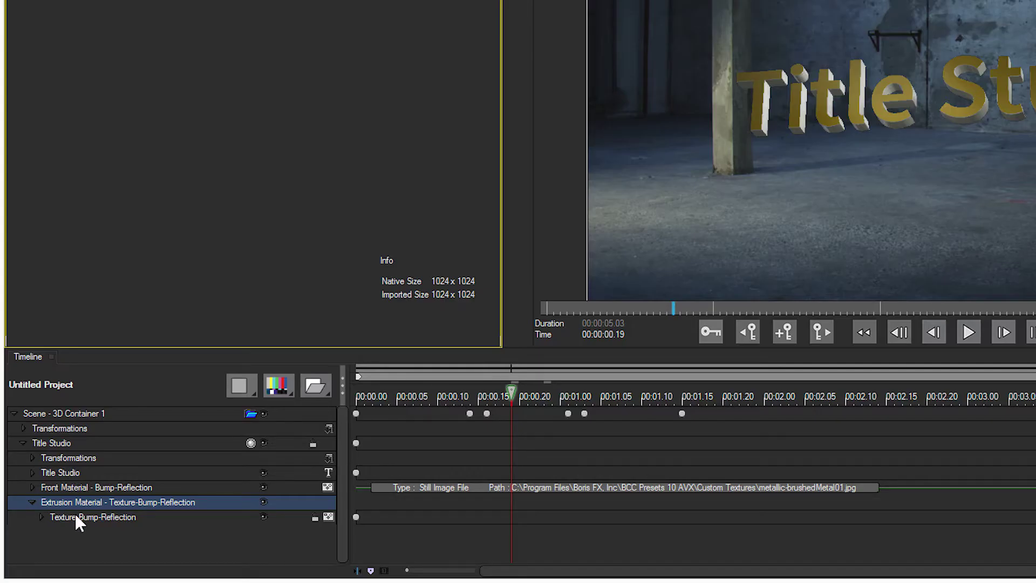
- Examine the extrusion material's shader type and attributes, along with the media used for its texture and bump maps
left_click(76, 516)
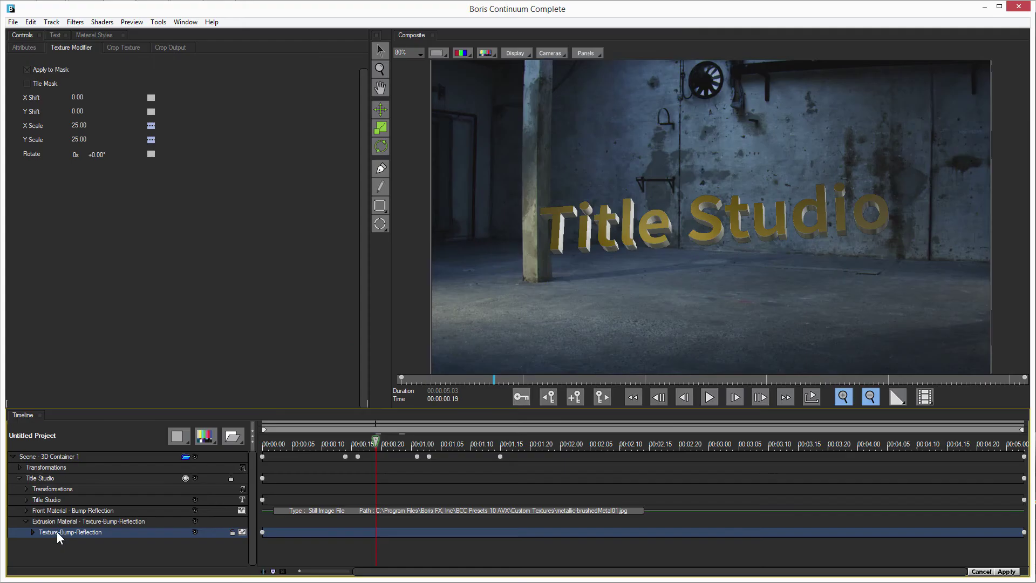
left_click(24, 48)
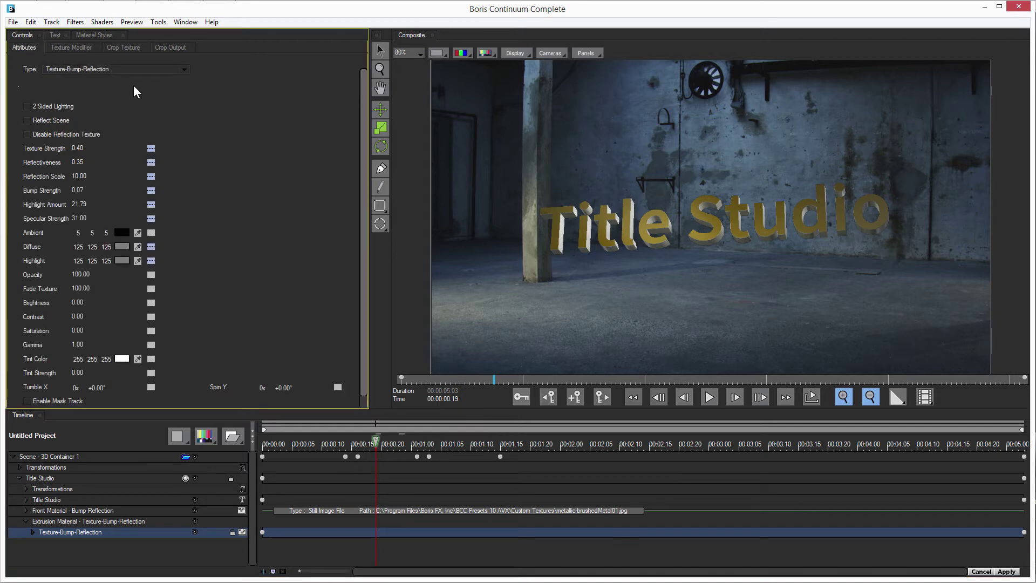
left_click(146, 71)
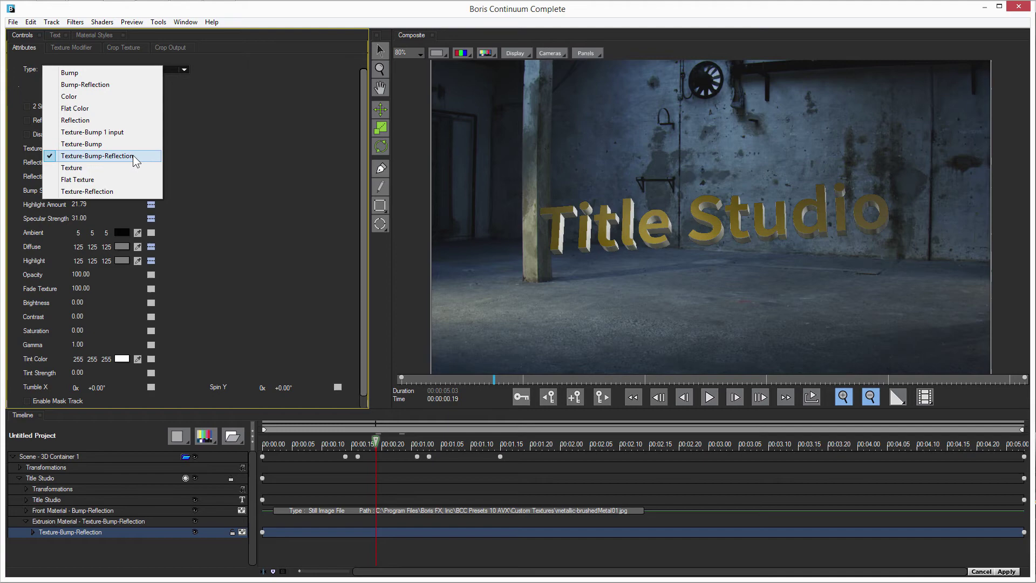
left_click(262, 153)
left_click(33, 532)
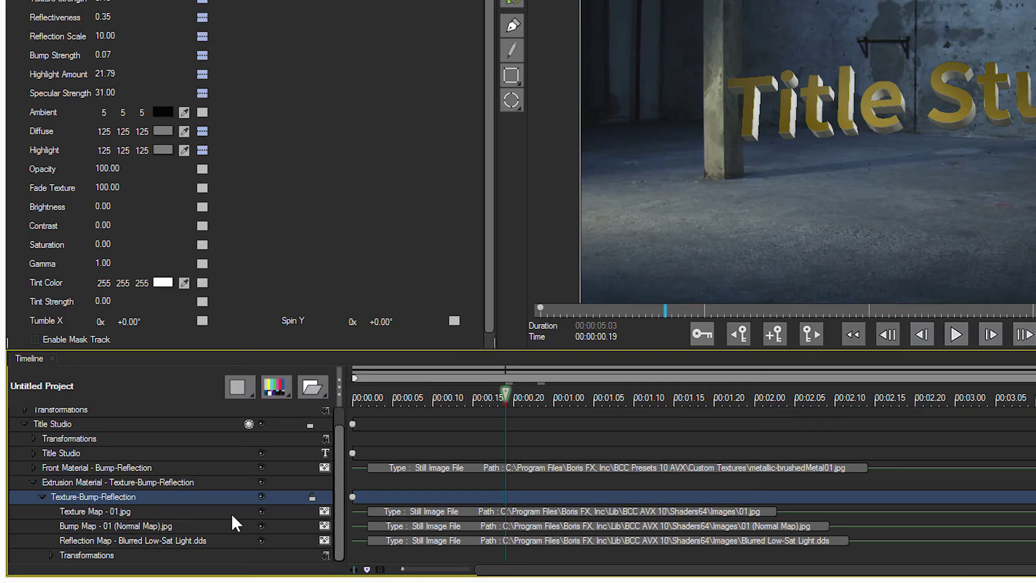
left_click(67, 530)
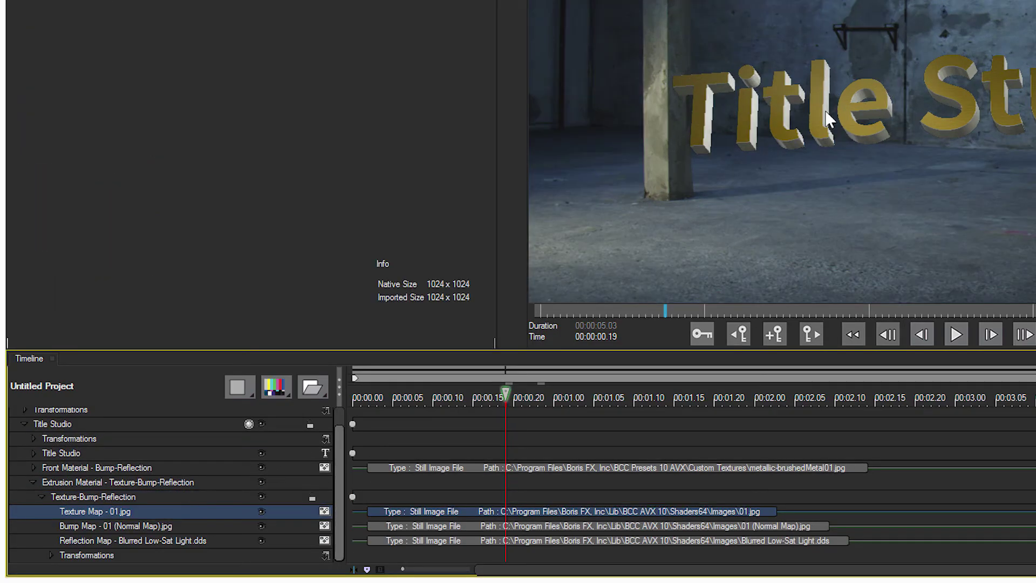
left_click(134, 528)
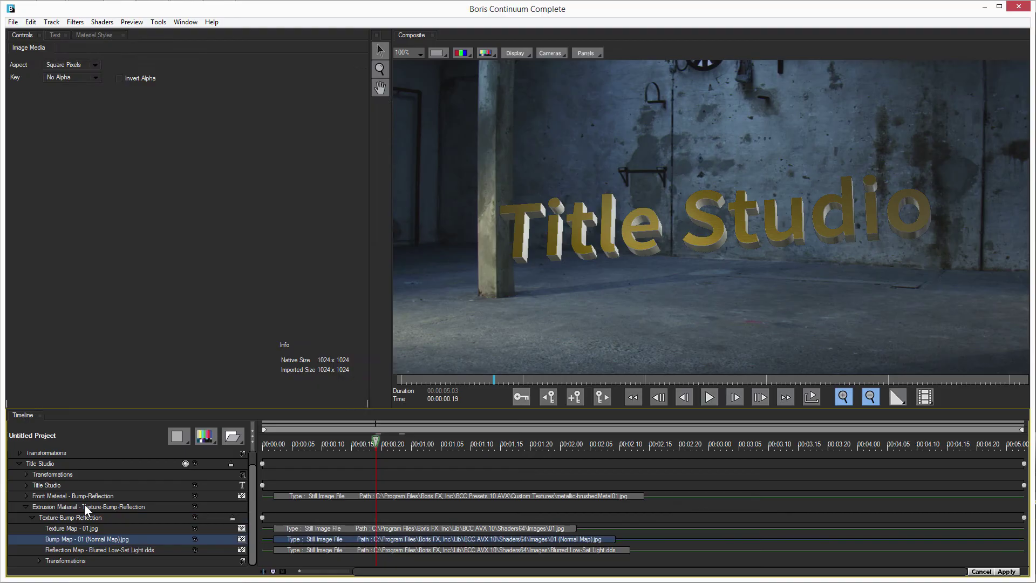
- Raise the Bump Strength of the extrusion's Texture-Bump-Reflection material
left_click(102, 496)
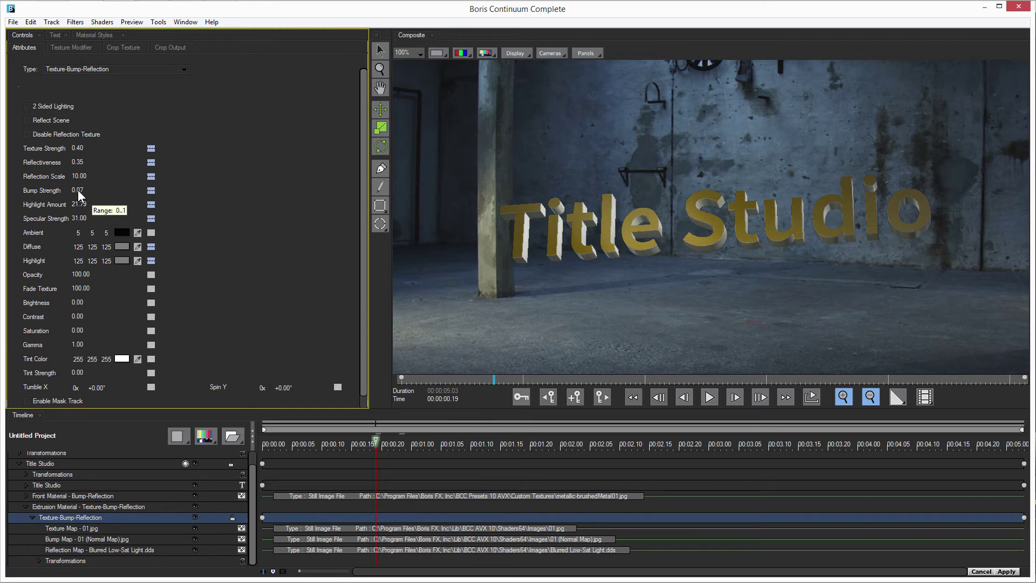
left_click_drag(77, 190, 178, 190)
left_click_drag(76, 192, 65, 191)
- Load the image file 14.jpg as the extrusion material's texture map
left_click(114, 548)
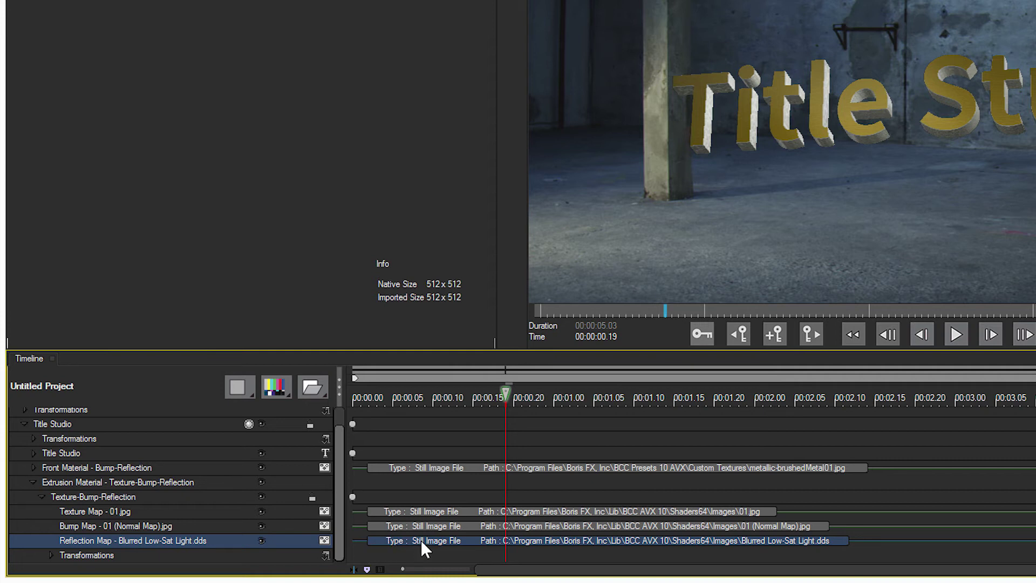
left_click(111, 513)
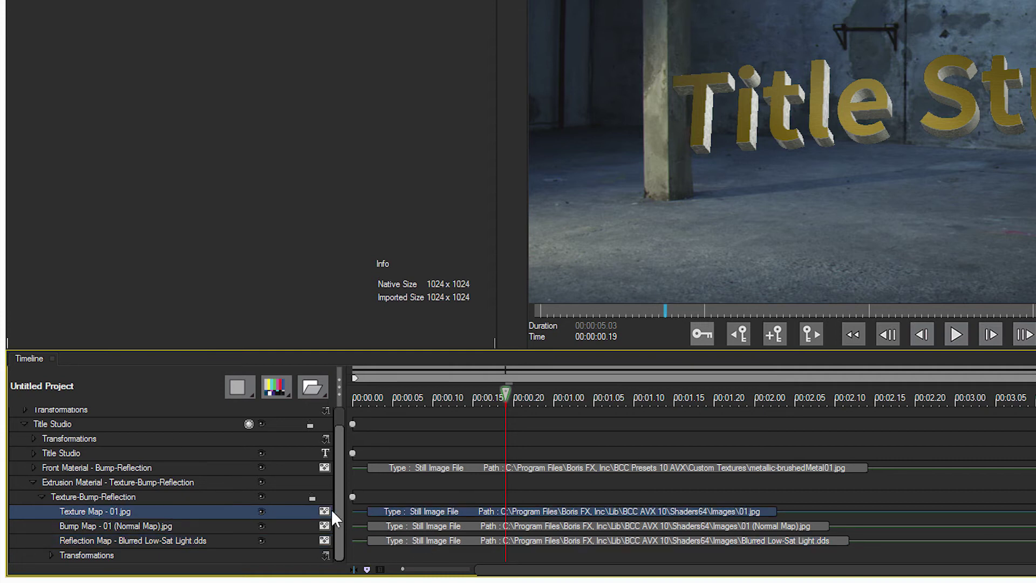
left_click(326, 510)
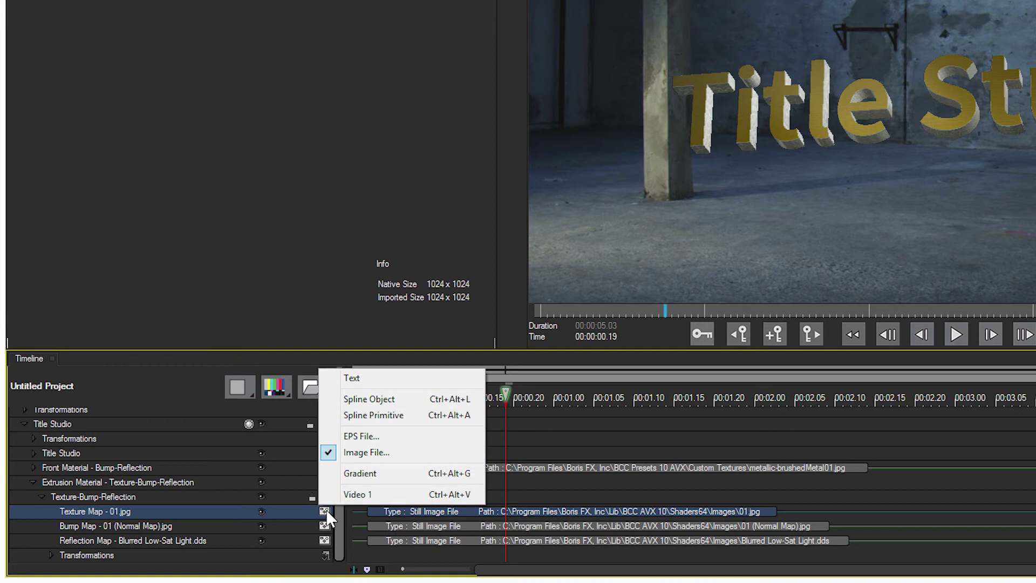
left_click(190, 510)
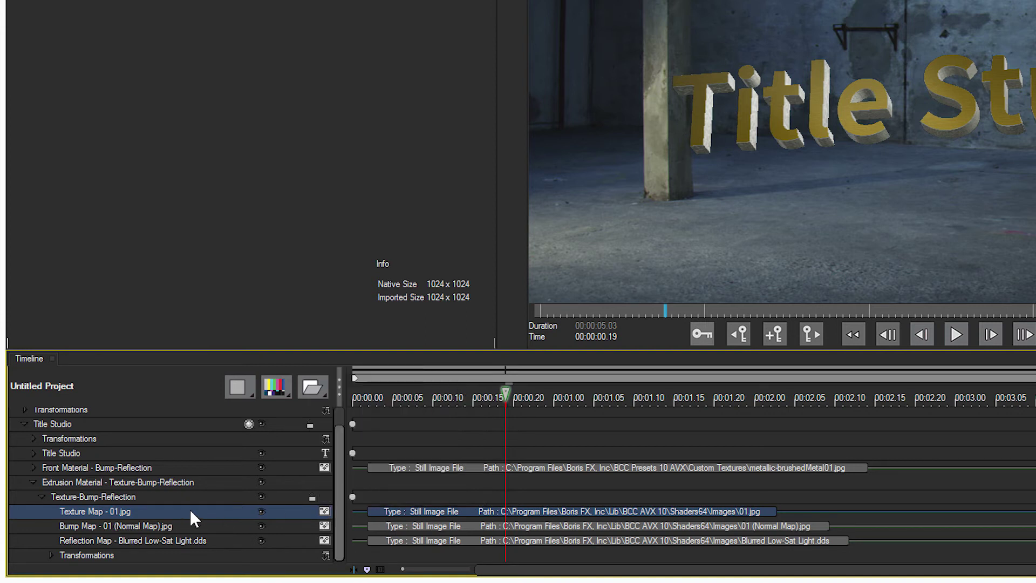
left_click(325, 510)
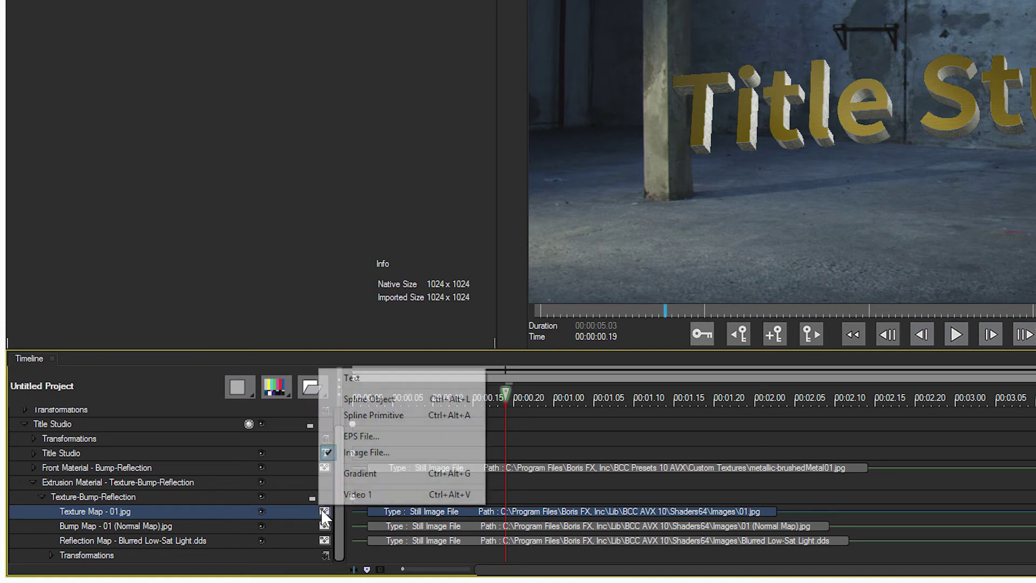
left_click(429, 452)
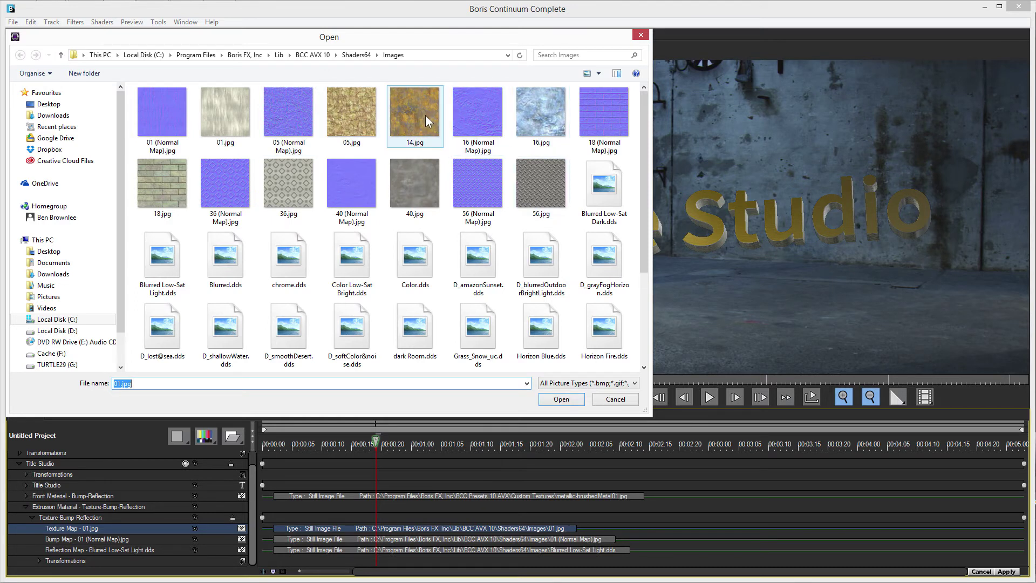
double_click(423, 112)
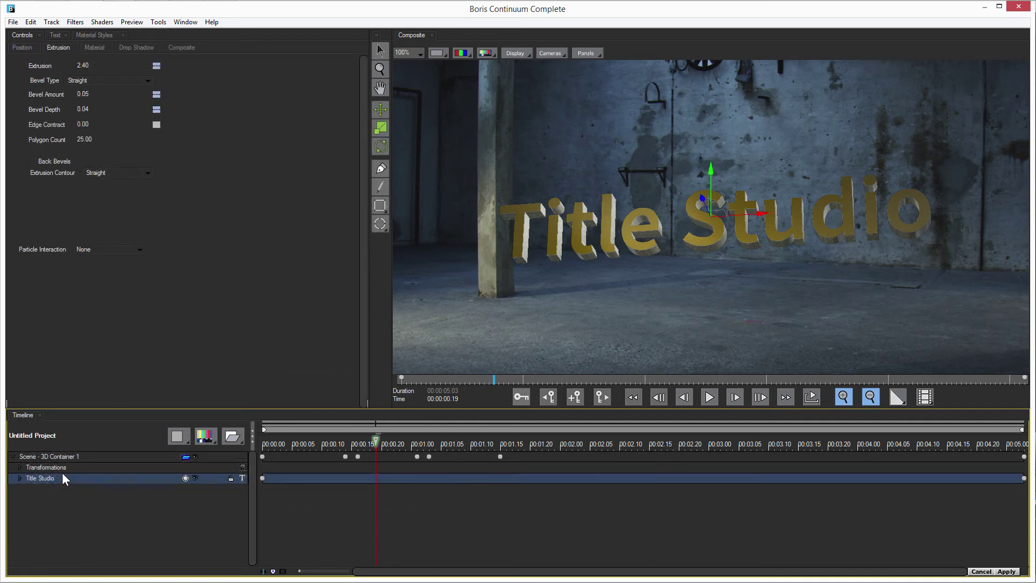
- Duplicate the Title Studio text track in the timeline
right_click(74, 482)
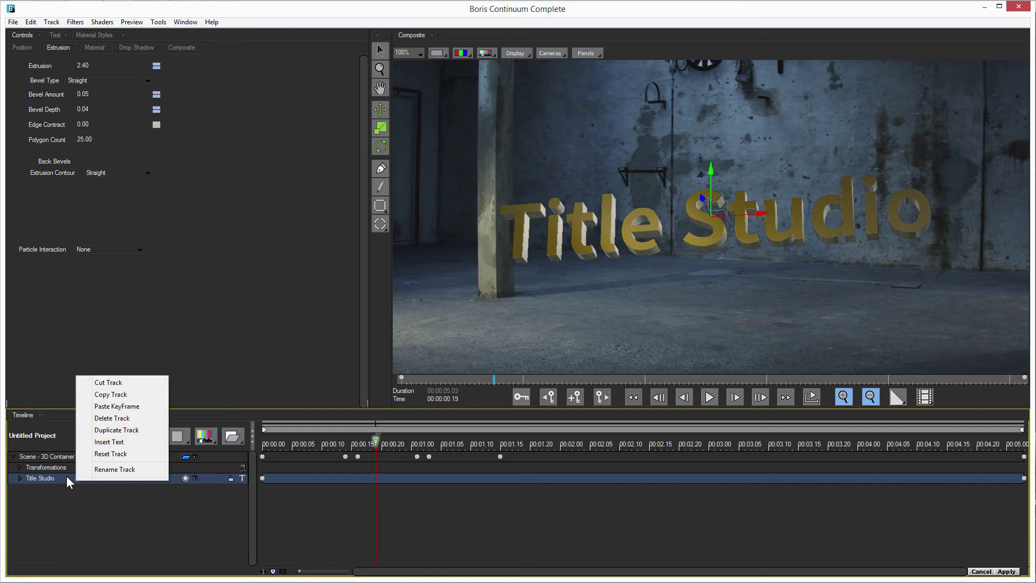
left_click(108, 430)
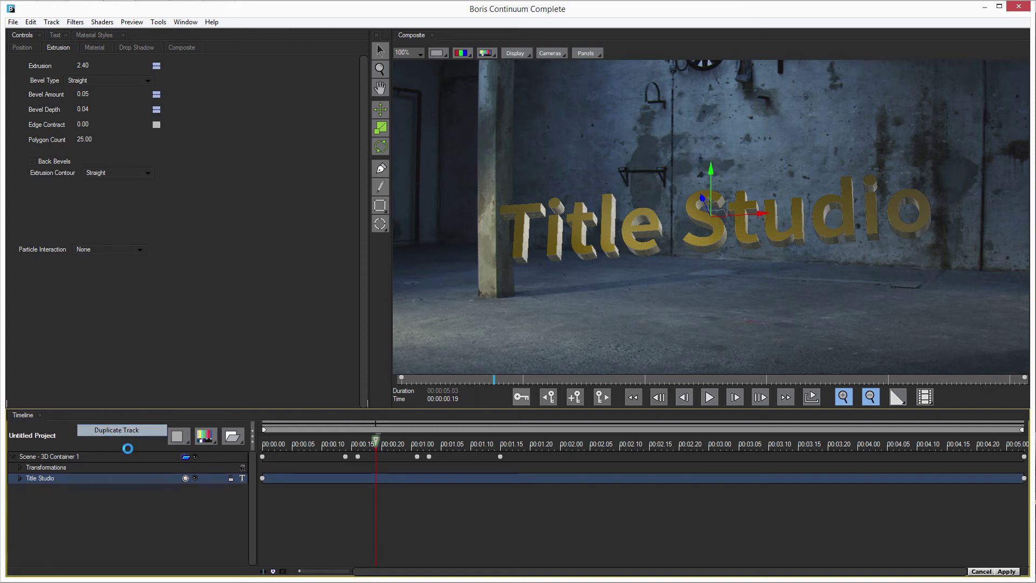
- Change the duplicated text track's wording to "Line 2"
left_click(53, 489)
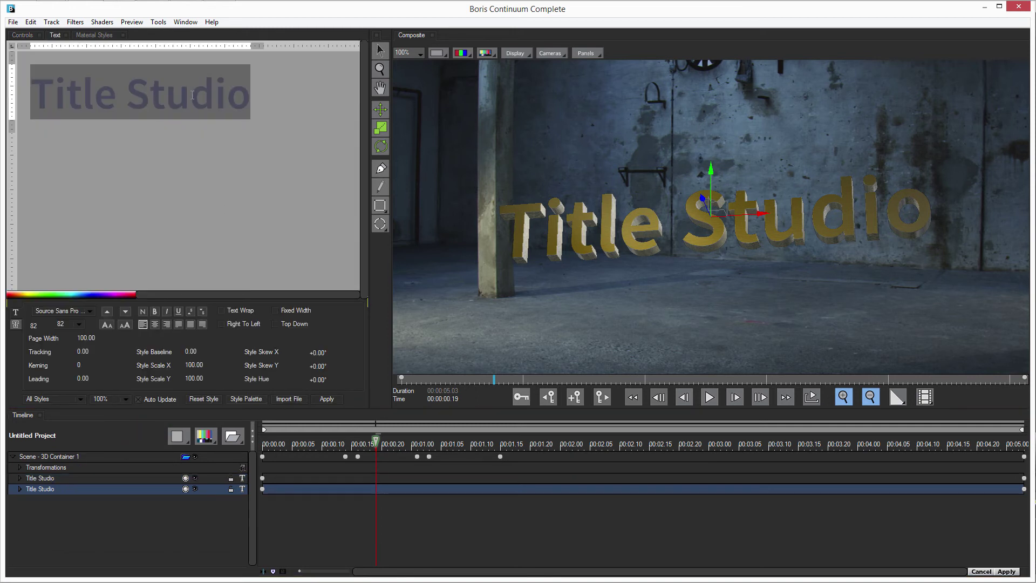
type("Line 2")
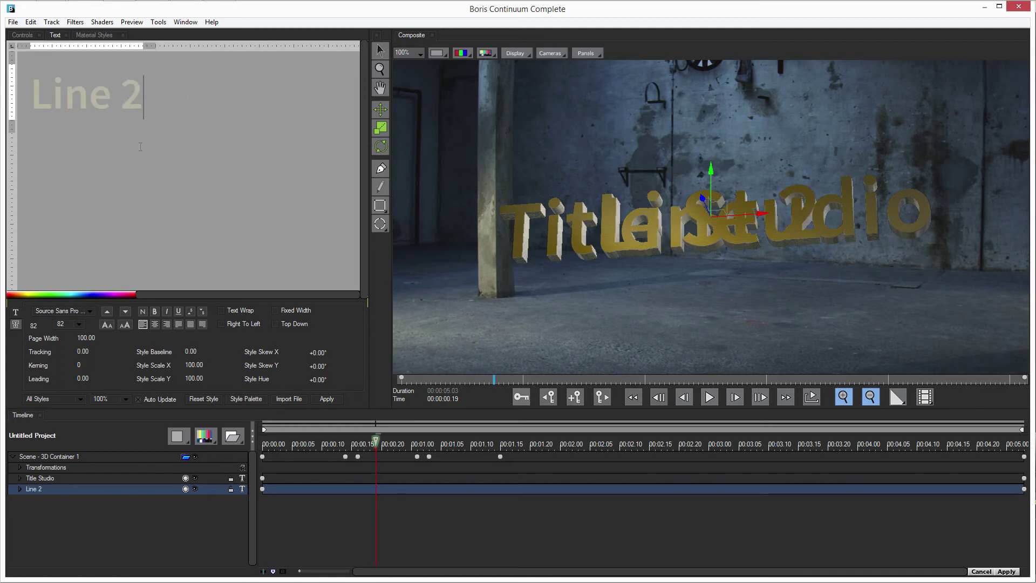
- Place the Line 2 text below the title at Position Y 536.39 and rotate it to Spin Y 60.50° and Tumble X about -1.43°
left_click(22, 35)
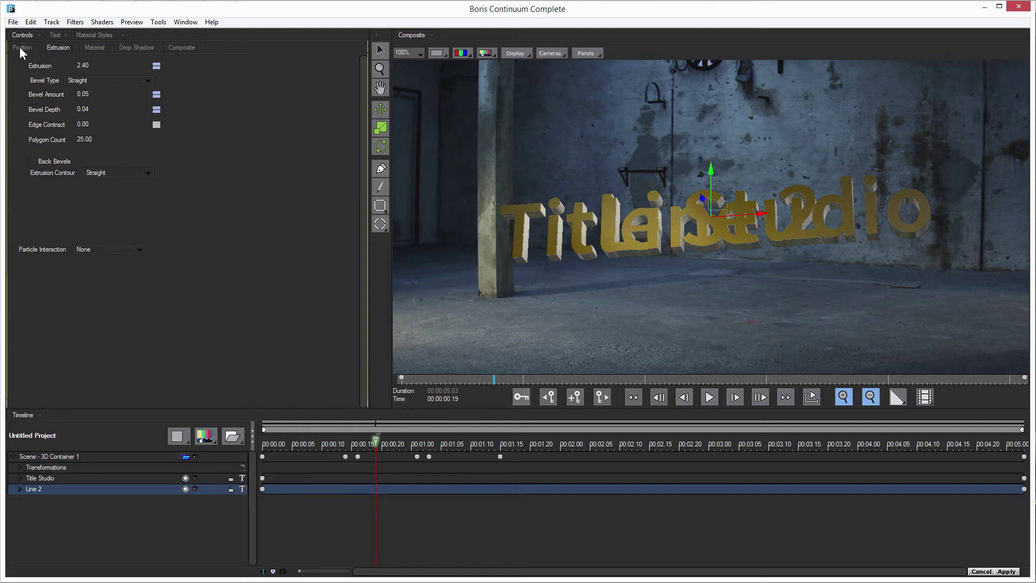
left_click(21, 47)
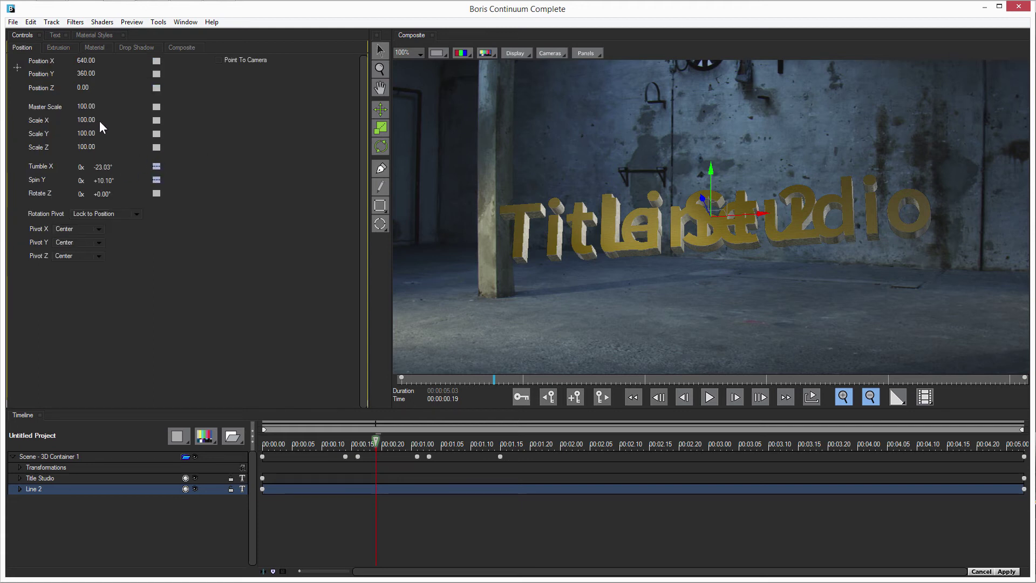
mouse_move(87, 73)
left_mouse_down()
mouse_move(108, 74)
mouse_move(89, 75)
left_mouse_up()
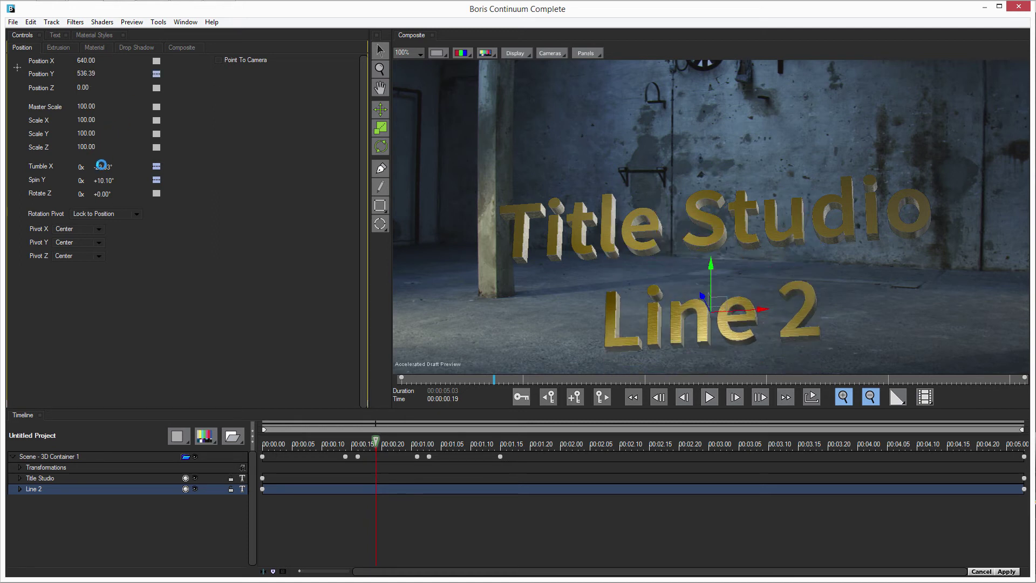
mouse_move(104, 182)
left_mouse_down()
mouse_move(128, 185)
mouse_move(114, 170)
mouse_move(126, 173)
mouse_move(112, 173)
left_mouse_up()
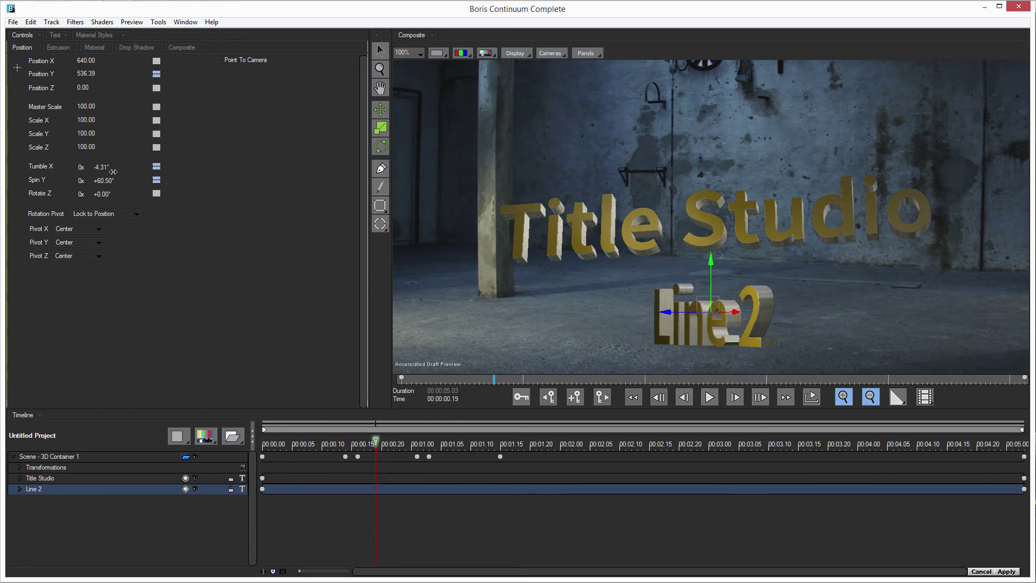
- Rotate the whole 3D container to Tumble X 14.40° and Spin Y about 326°
left_click(61, 458)
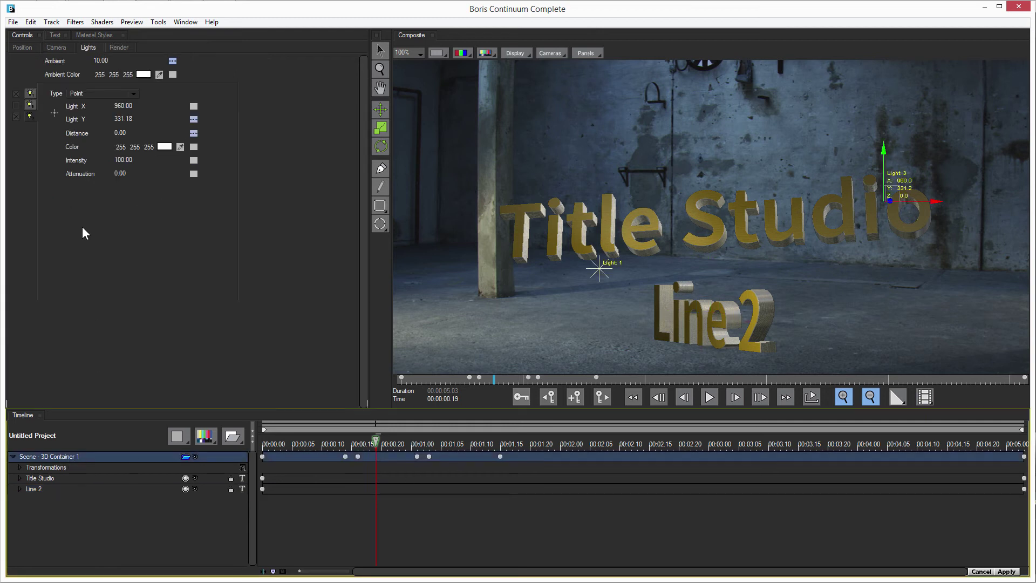
left_click(21, 48)
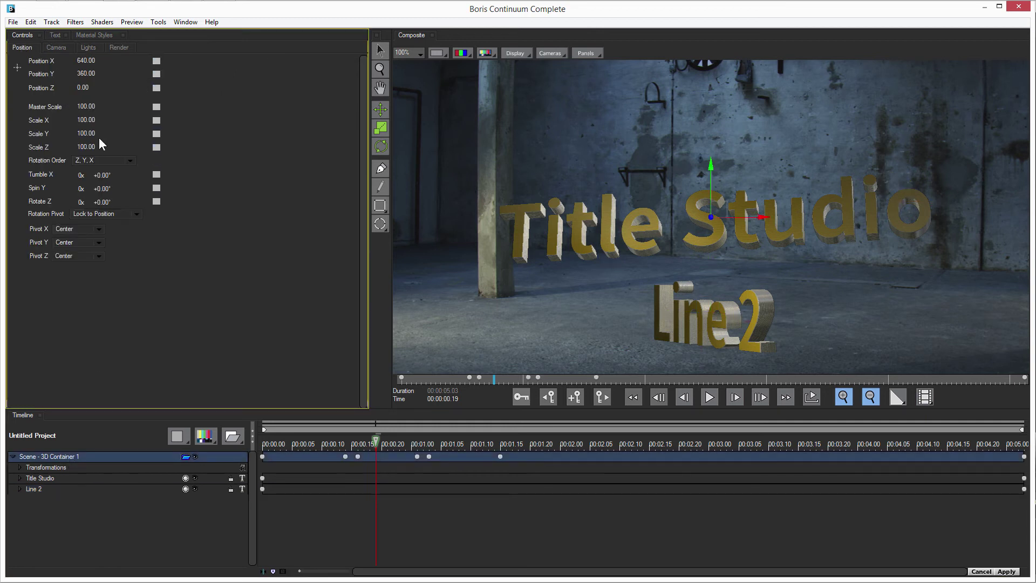
left_click_drag(108, 190, 233, 183)
mouse_move(107, 176)
left_mouse_down()
mouse_move(147, 178)
mouse_move(109, 183)
left_mouse_up()
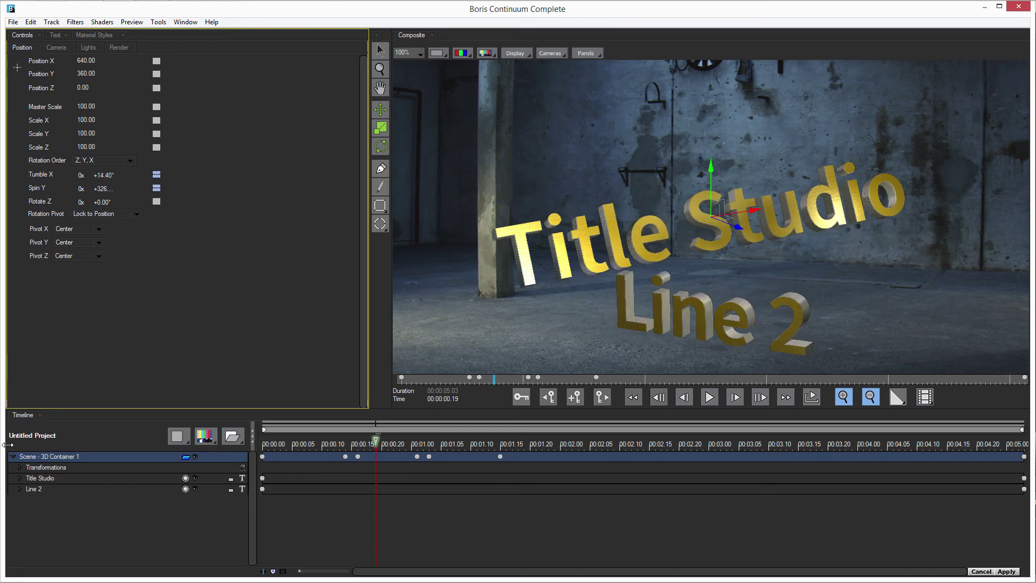
- Examine the individual position and extrusion settings of the Line 2 and Title Studio tracks
left_click(49, 489)
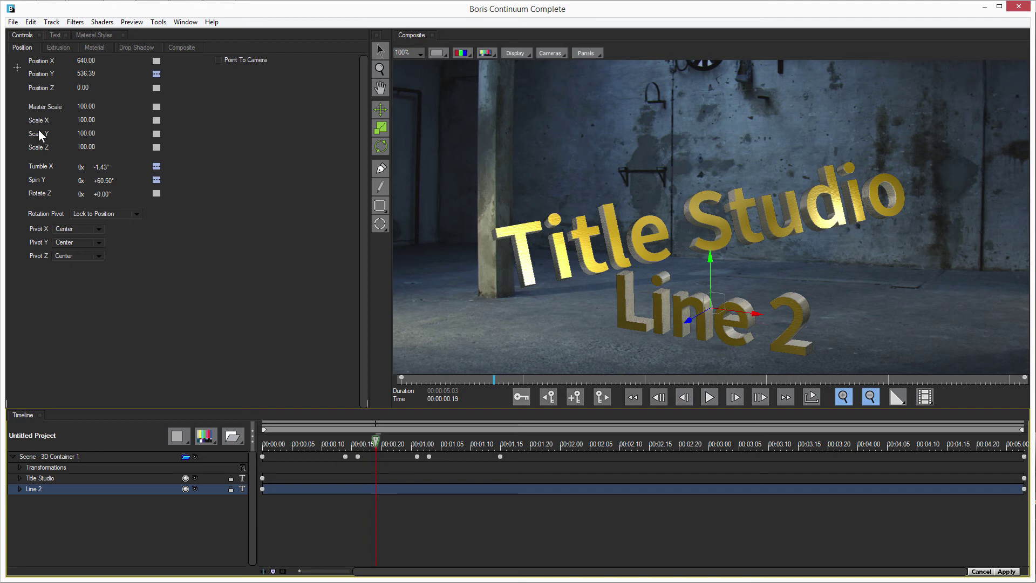
left_click(63, 478)
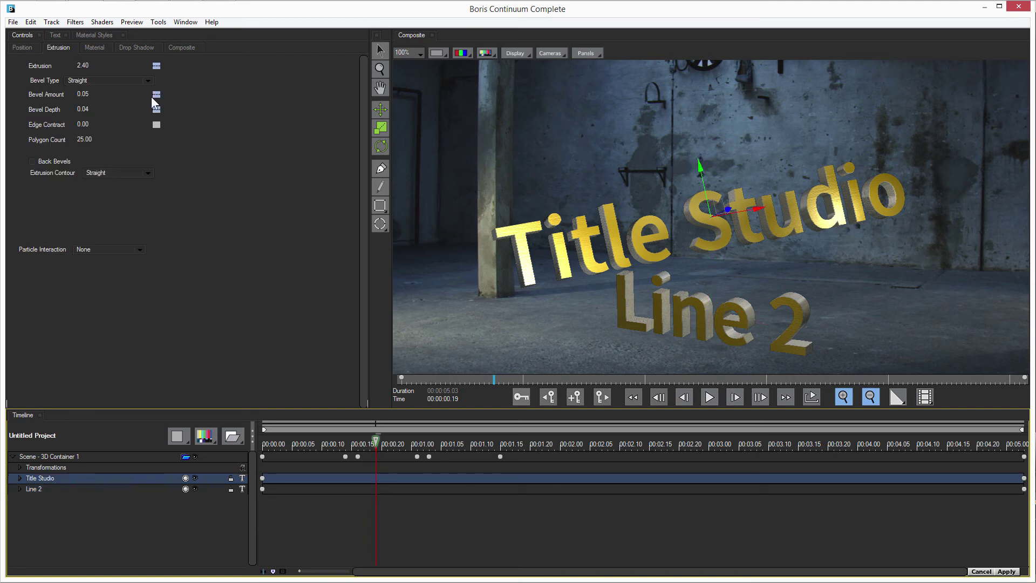
left_click(16, 47)
- Try motion blur in the 3D container's render settings
left_click(60, 457)
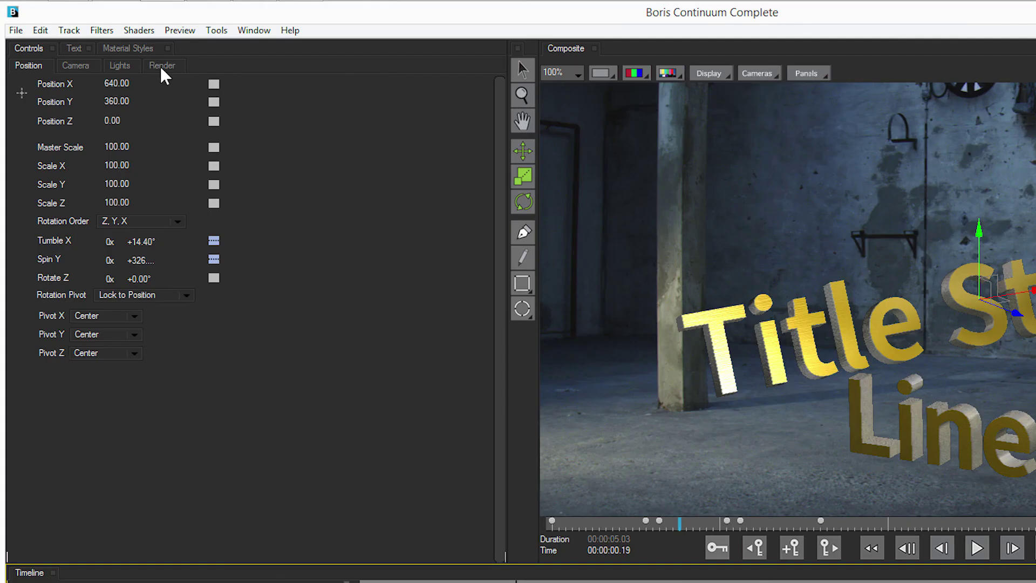
left_click(119, 48)
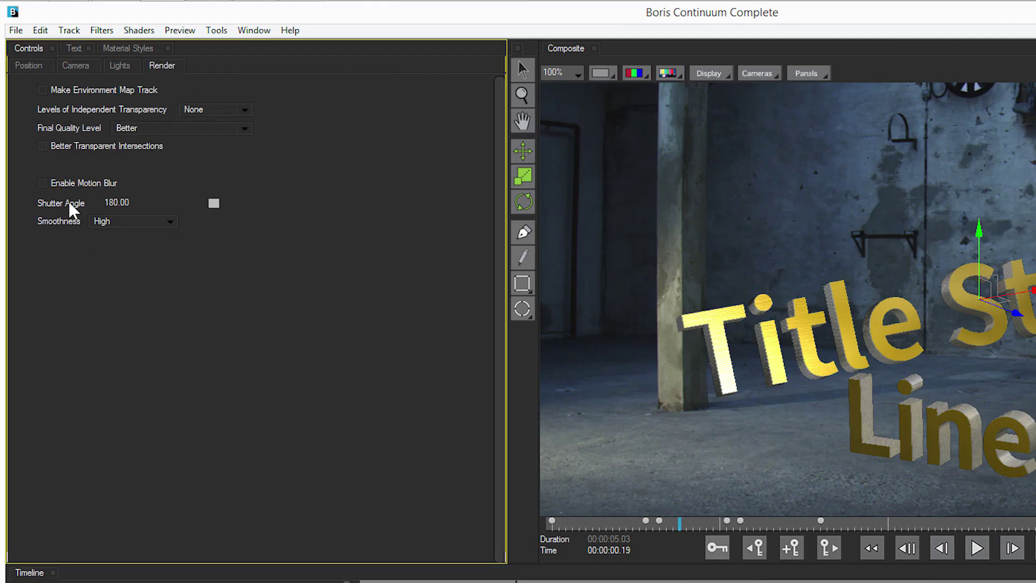
left_click(43, 184)
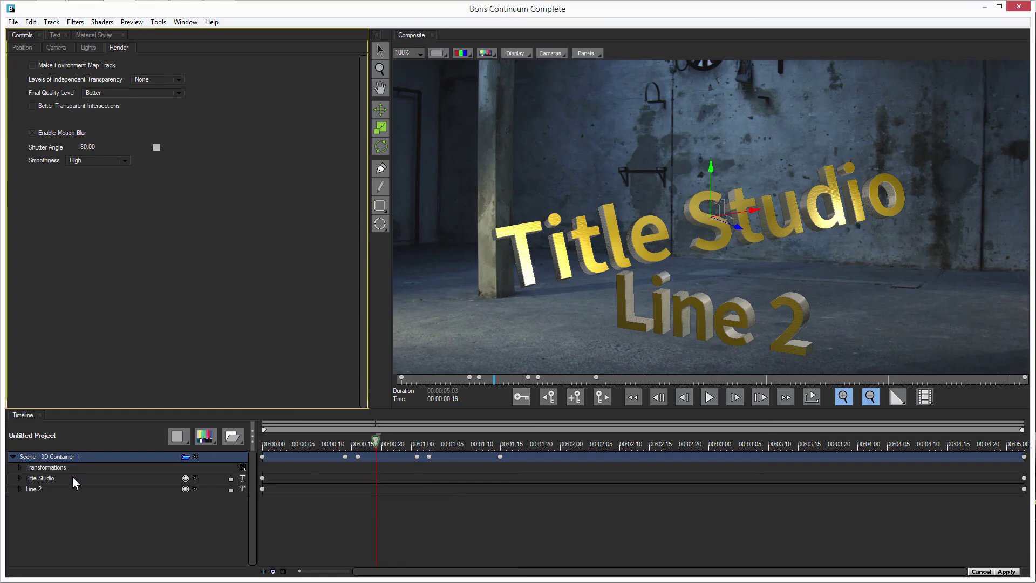
left_click(32, 133)
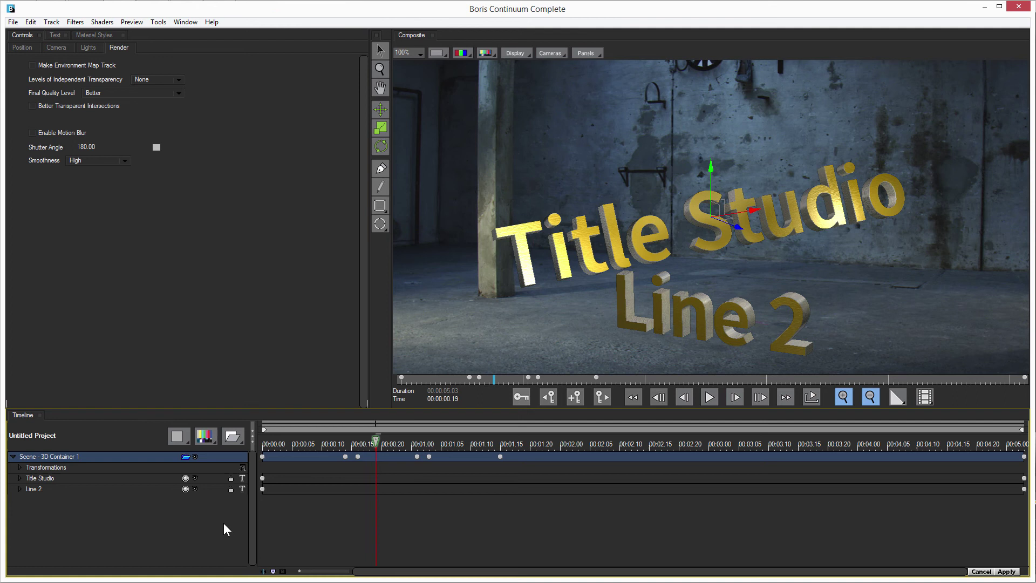
- Apply the Bend Taper Twist deformer to the 3D container and adjust it to bend both text lines
left_click(102, 22)
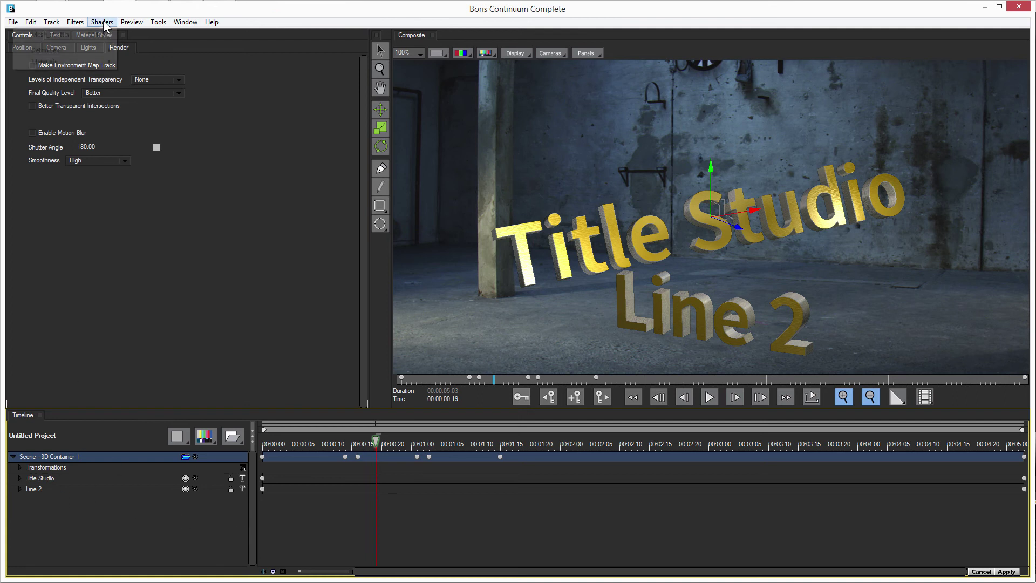
mouse_move(113, 47)
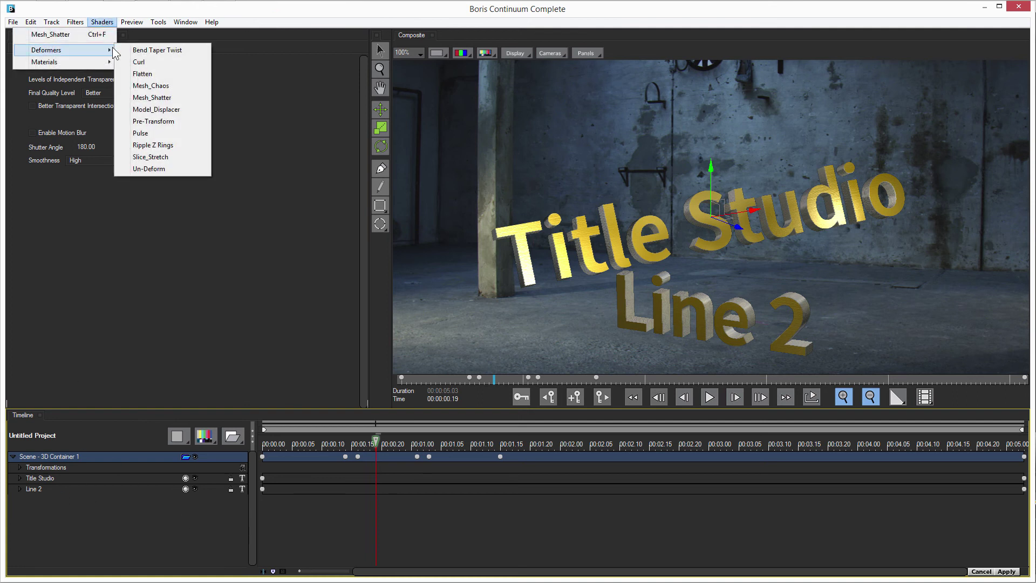
left_click(196, 51)
left_click_drag(151, 102, 63, 116)
- Apply the Flatten deformer to the Line 2 track only and adjust it to distort the letters
left_click(34, 500)
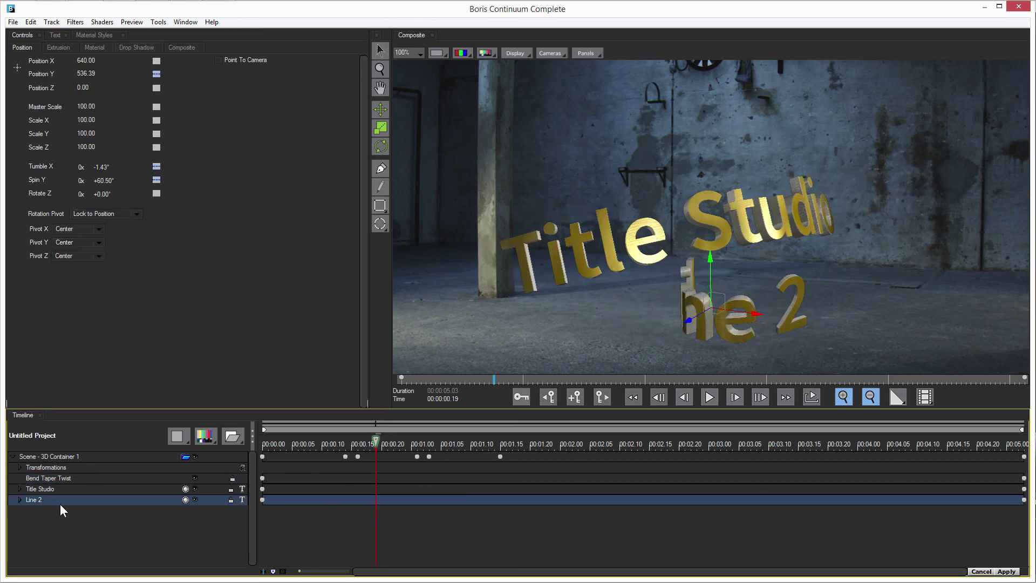
left_click(102, 22)
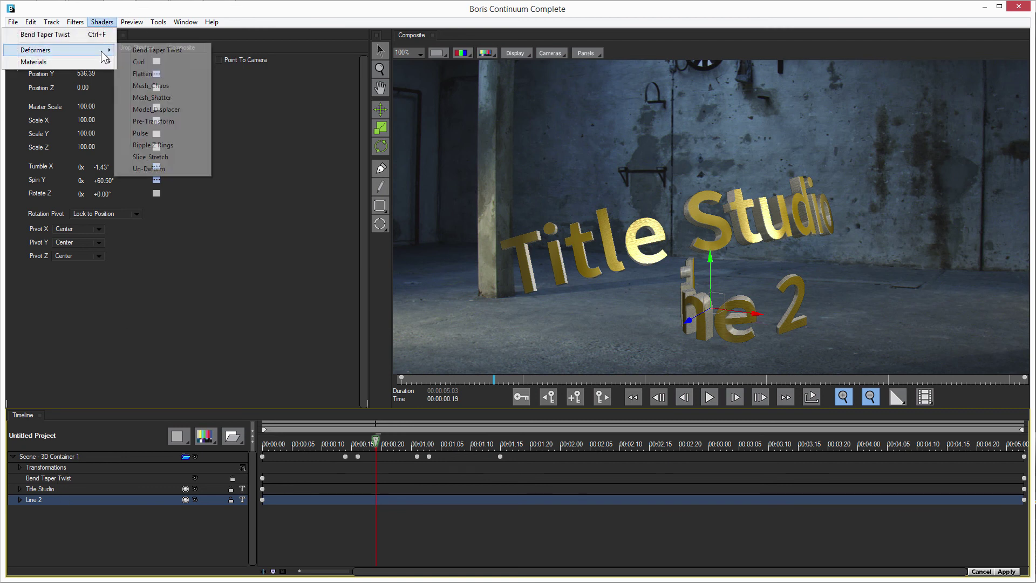
left_click(180, 76)
left_click_drag(86, 88, 166, 98)
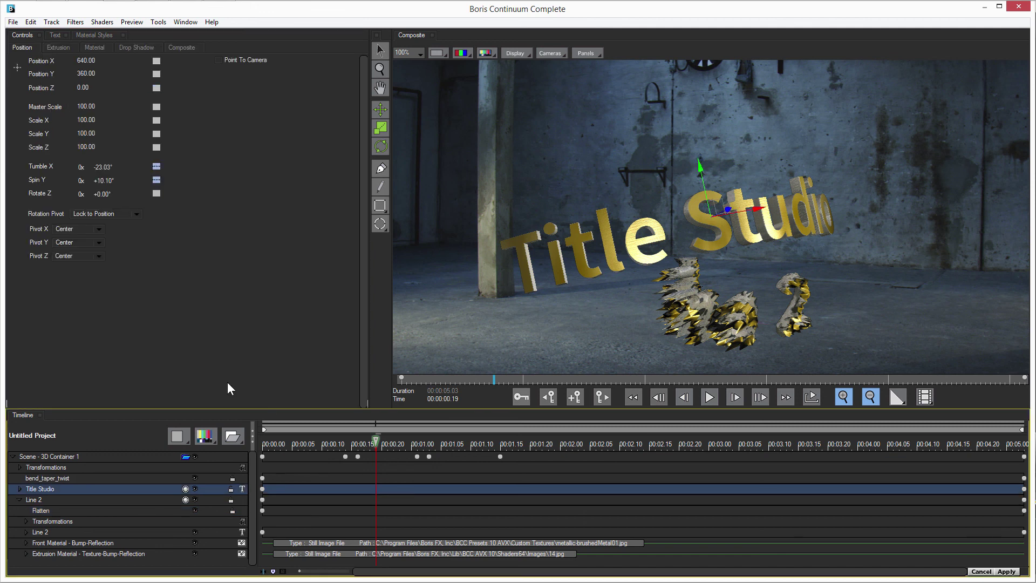
- Review the media types available for new tracks, the list of deformer shaders and the new container option
left_click(210, 435)
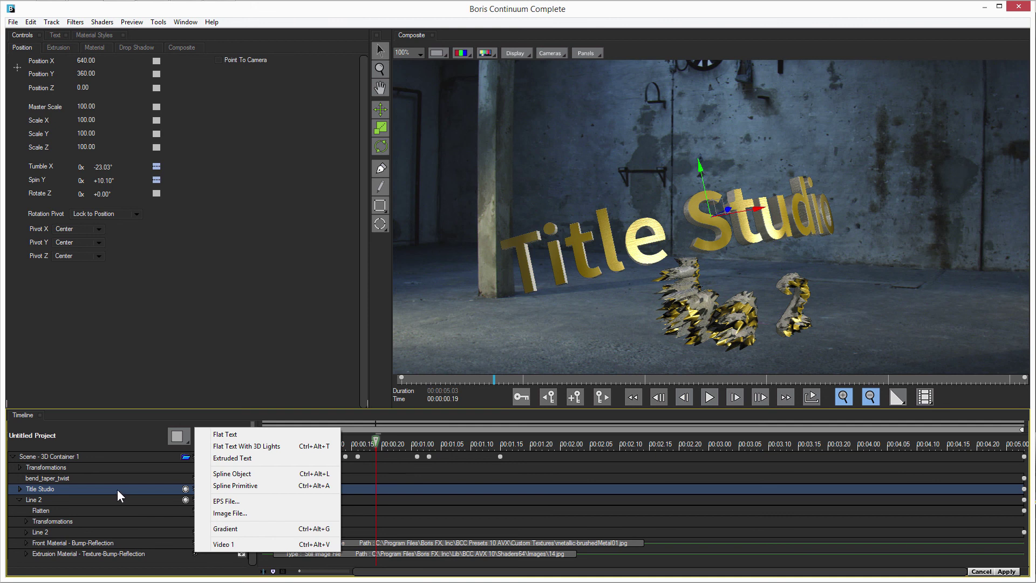
left_click(500, 238)
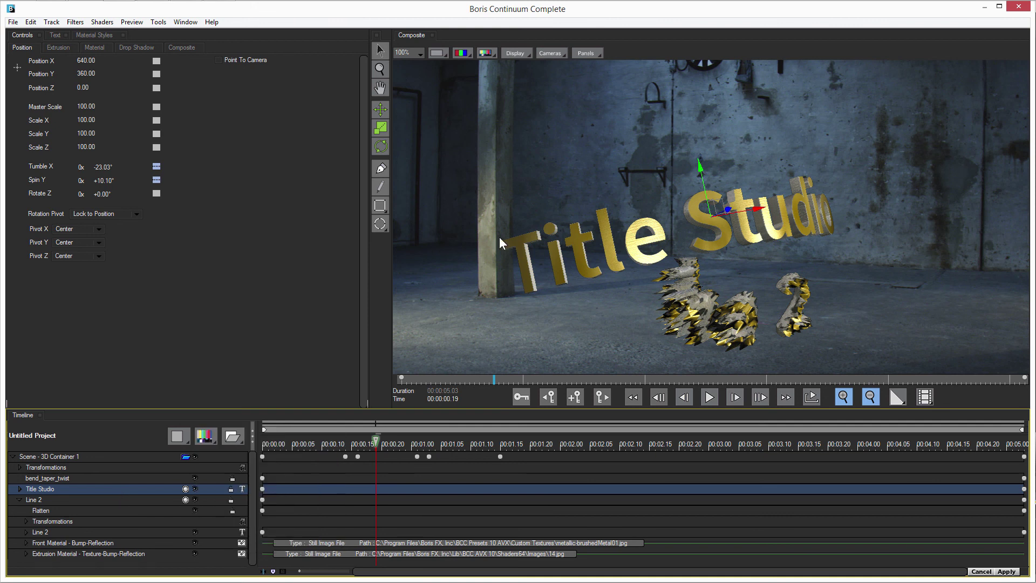
left_click(102, 22)
left_click(129, 22)
left_click(102, 22)
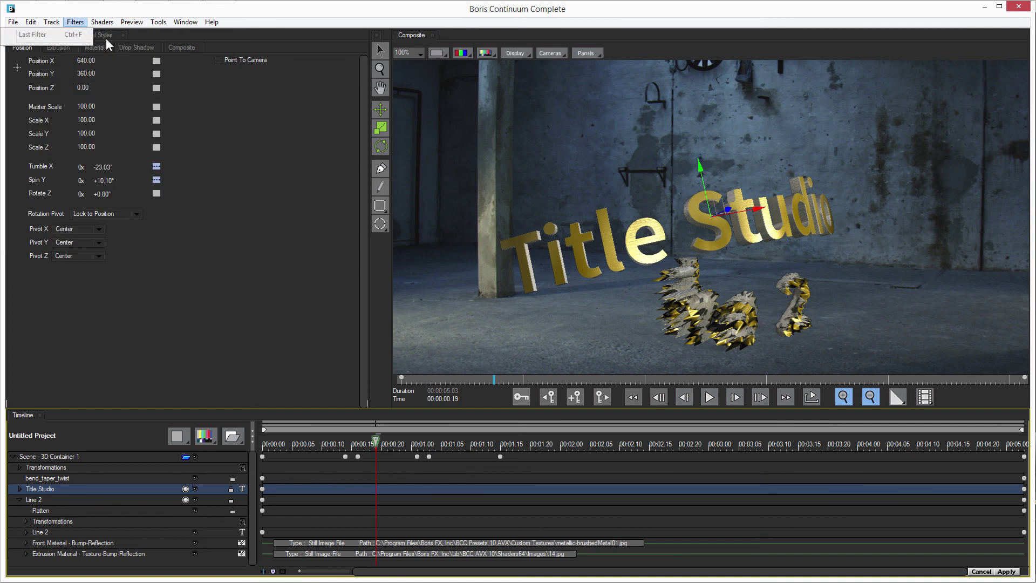
mouse_move(104, 49)
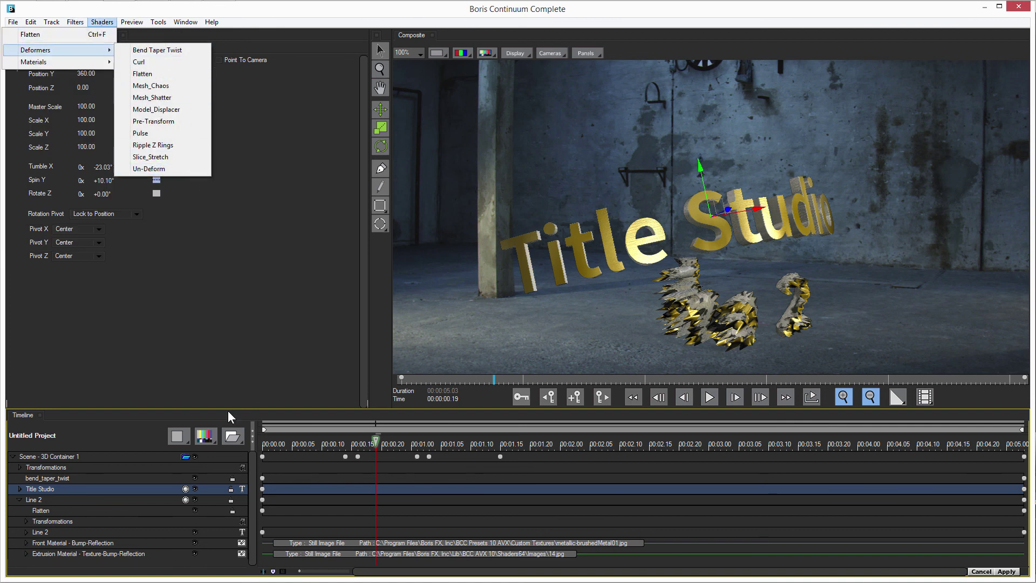
left_click(237, 437)
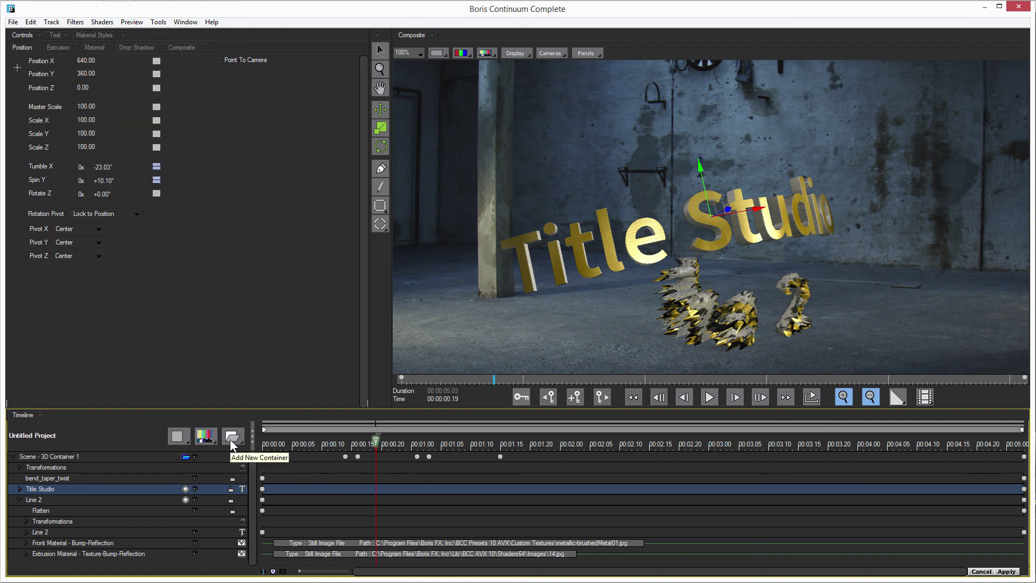